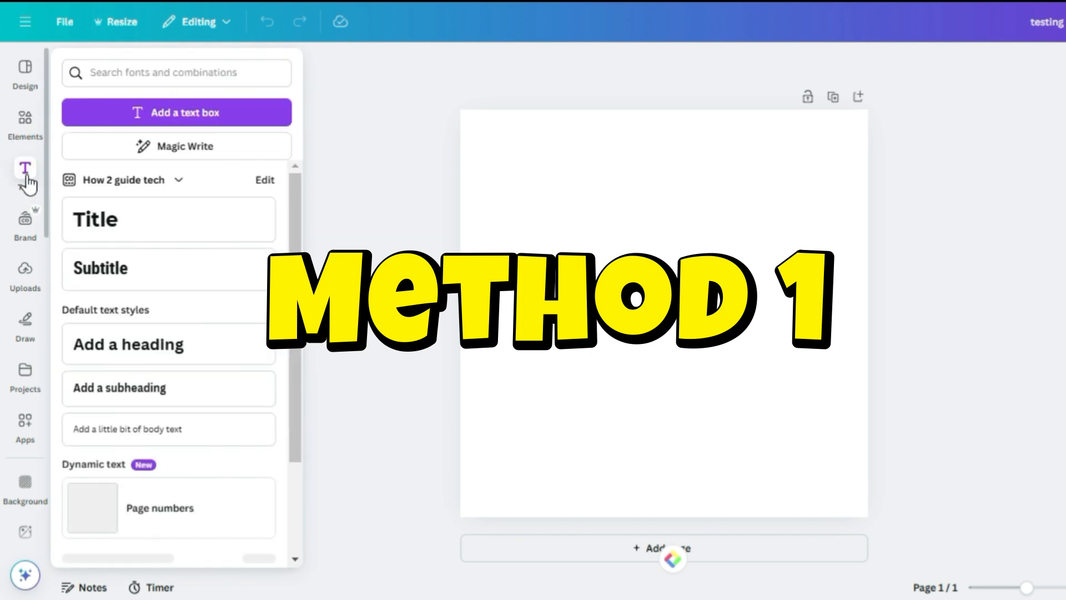
Add a title text box reading "How 2 Guide".
click(131, 231)
text(How 2)
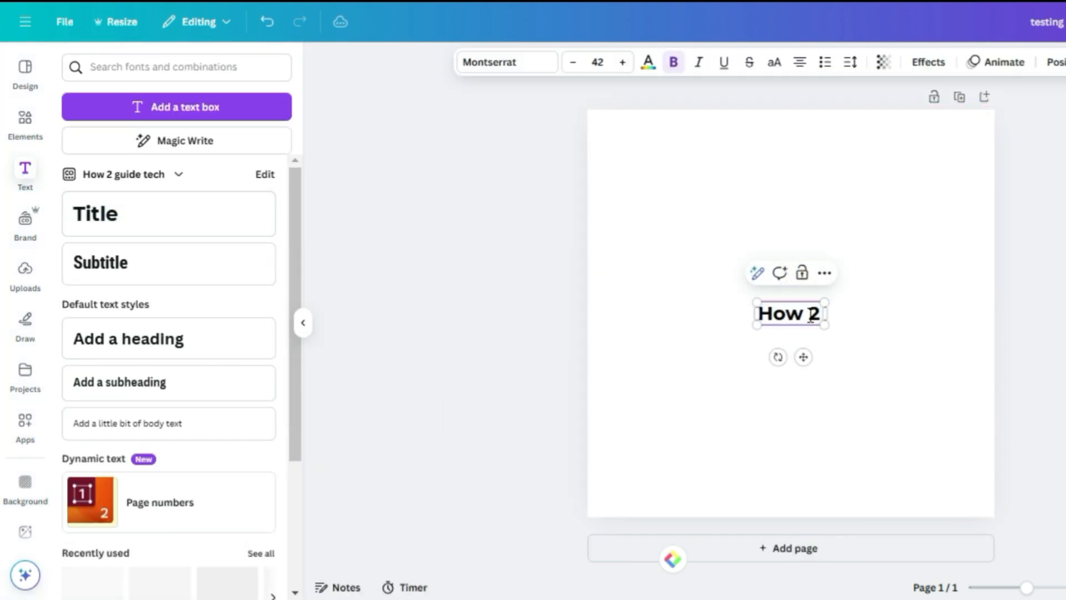
text( Guide)
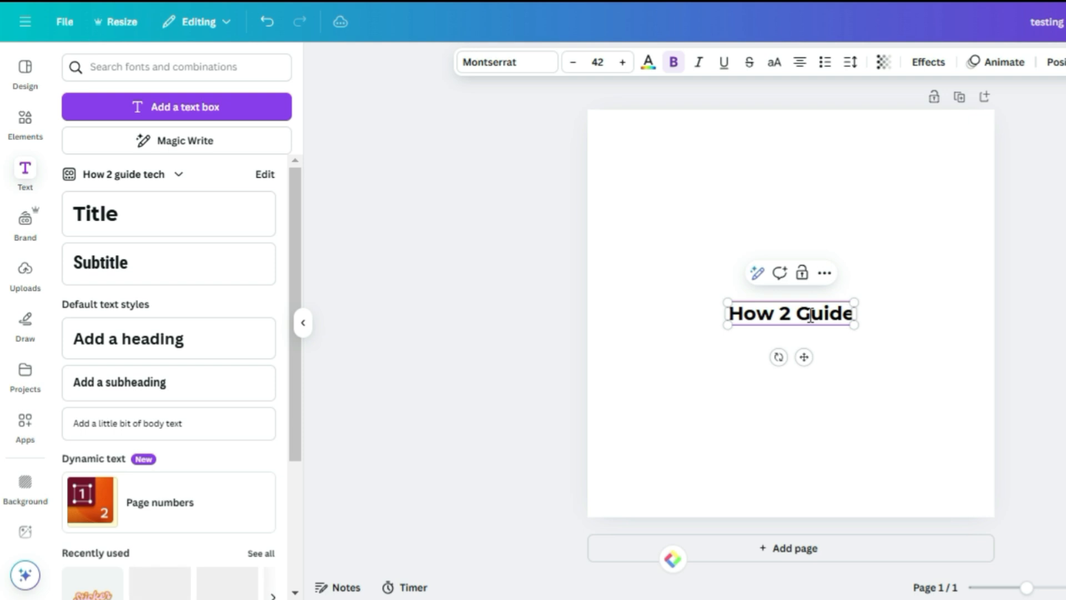
Enlarge the title text box by its corner handles to font size 106.
drag(855, 303, 948, 282)
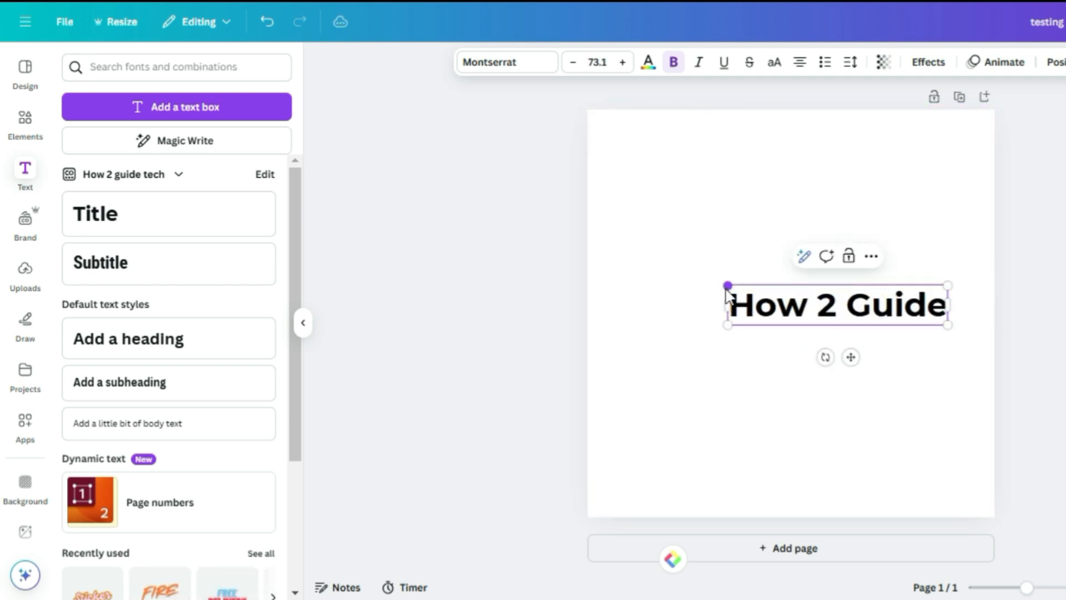
drag(726, 285, 627, 266)
Select all the title text and colour it red.
drag(943, 322, 625, 322)
click(648, 62)
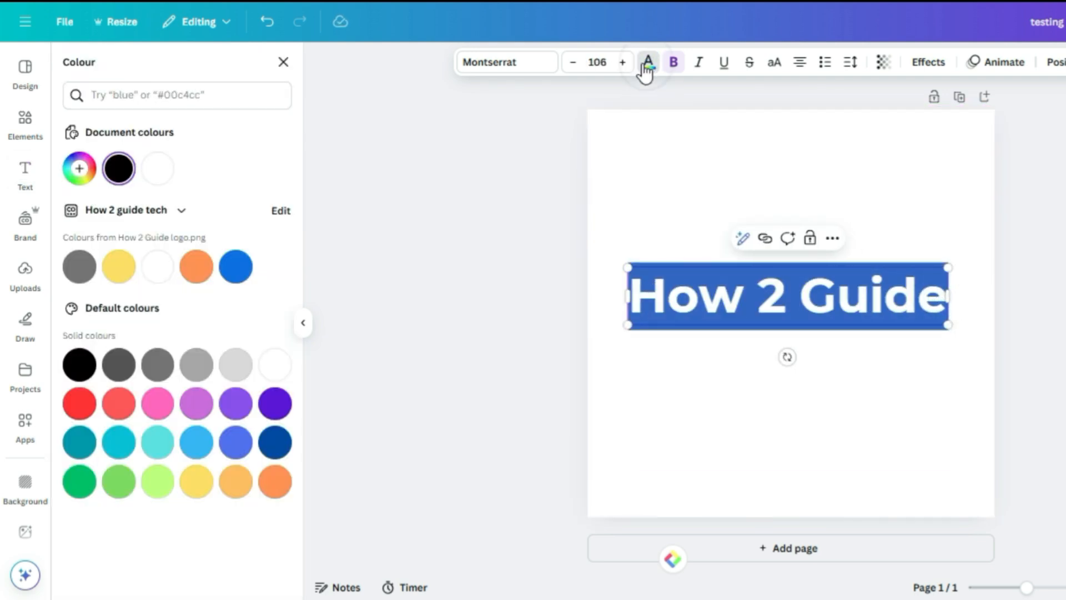
click(79, 404)
click(820, 302)
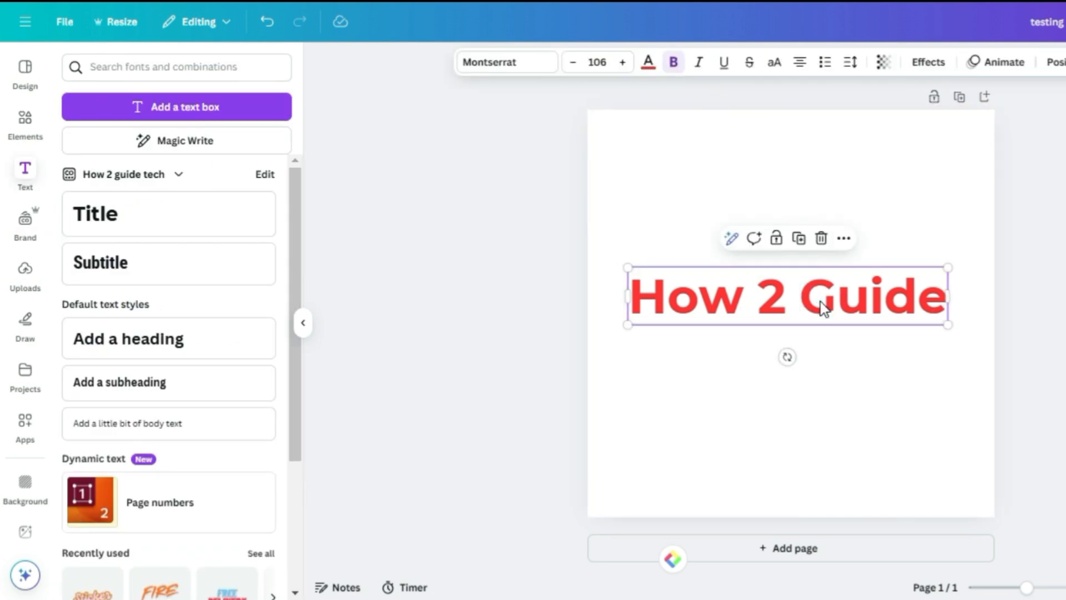
Apply the Curve shape effect to the title and reduce its curve amount.
click(926, 64)
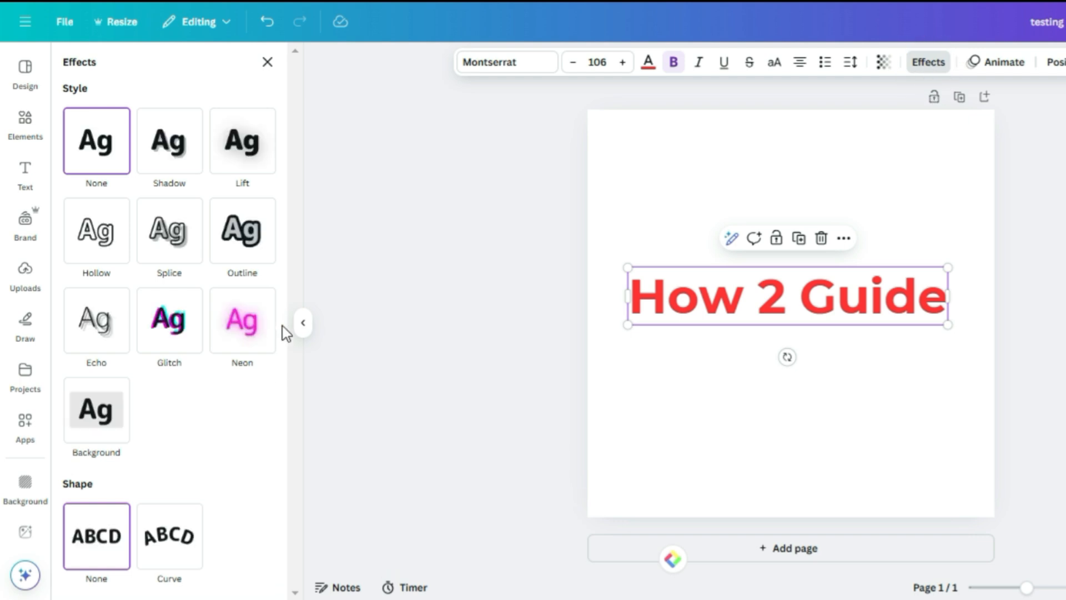
click(174, 547)
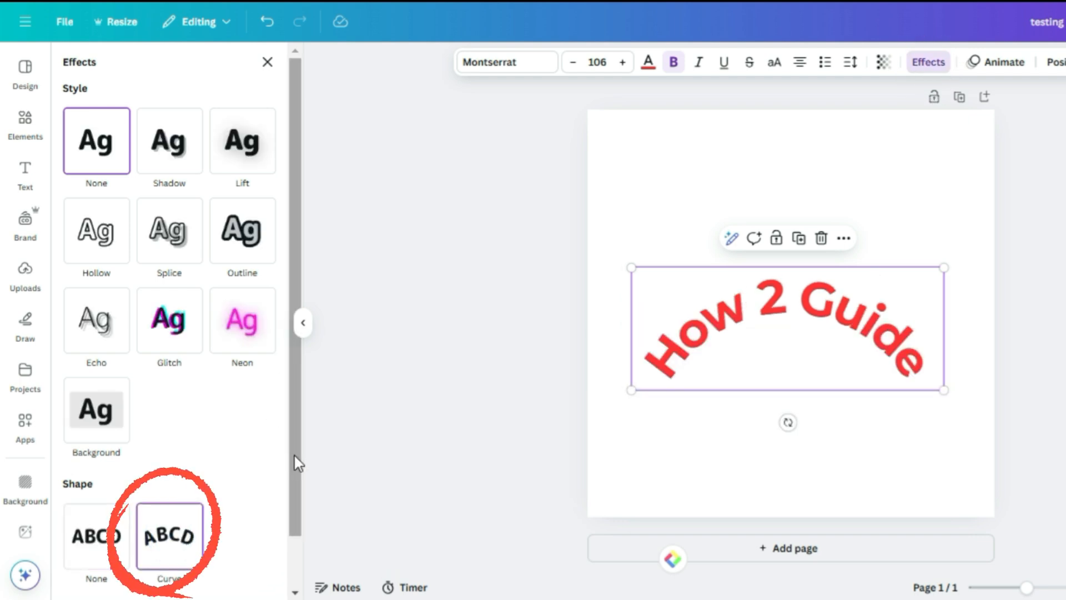
scroll(300, 500, down, 1)
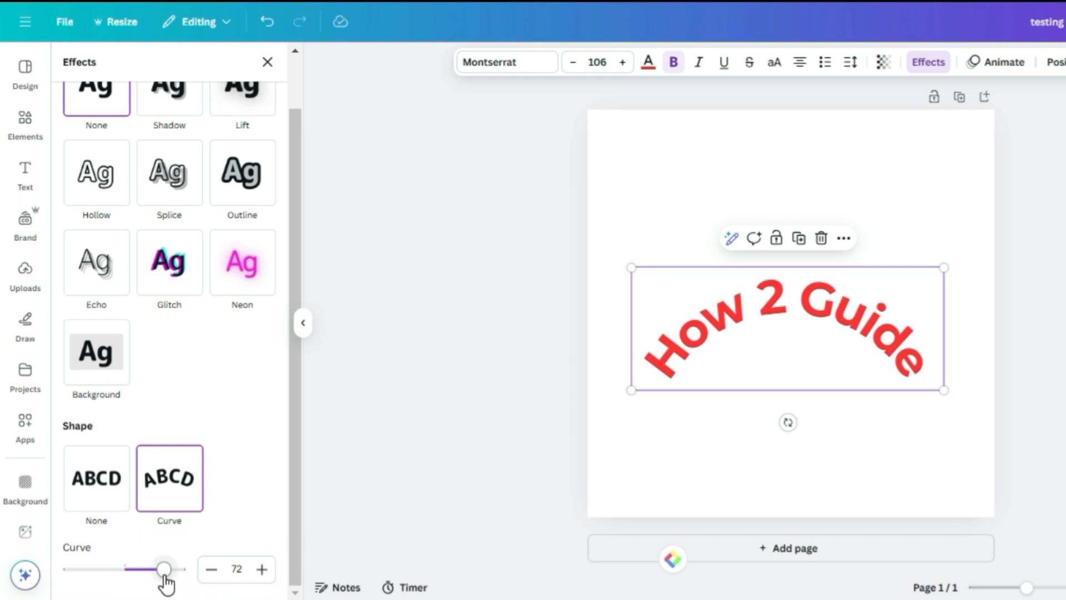
drag(165, 577, 139, 567)
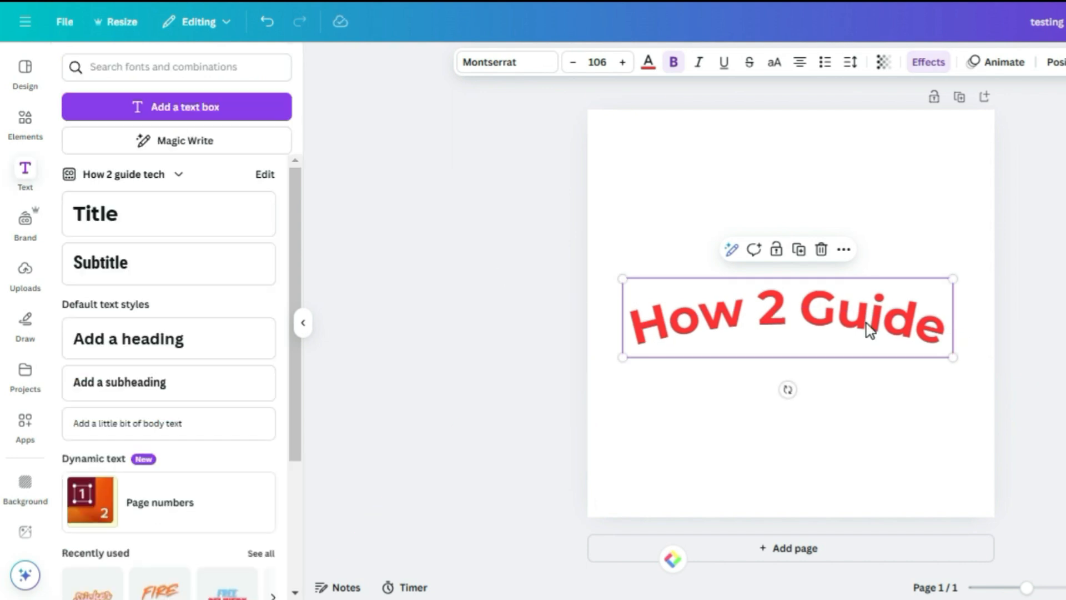
Add a second text box reading "Tech" below the title.
double_click(953, 383)
key(BackSpace)
key(BackSpace)
key(BackSpace)
key(BackSpace)
key(BackSpace)
key(BackSpace)
key(BackSpace)
key(BackSpace)
key(BackSpace)
key(BackSpace)
key(BackSpace)
text(Tech)
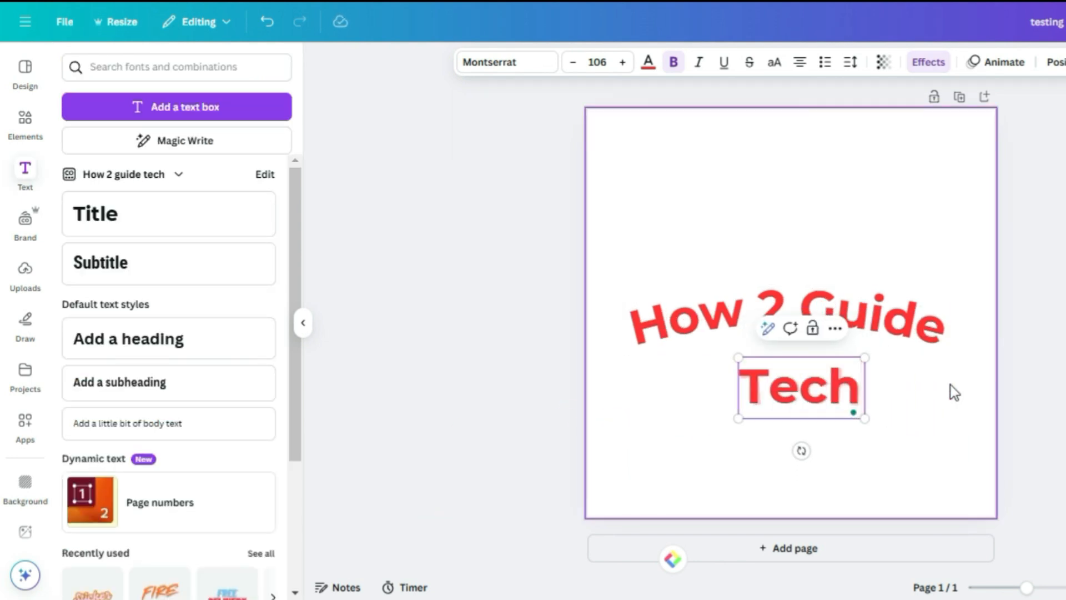
Apply the Curve effect to the "Tech" text and lower its curve to 23.
click(913, 417)
click(820, 404)
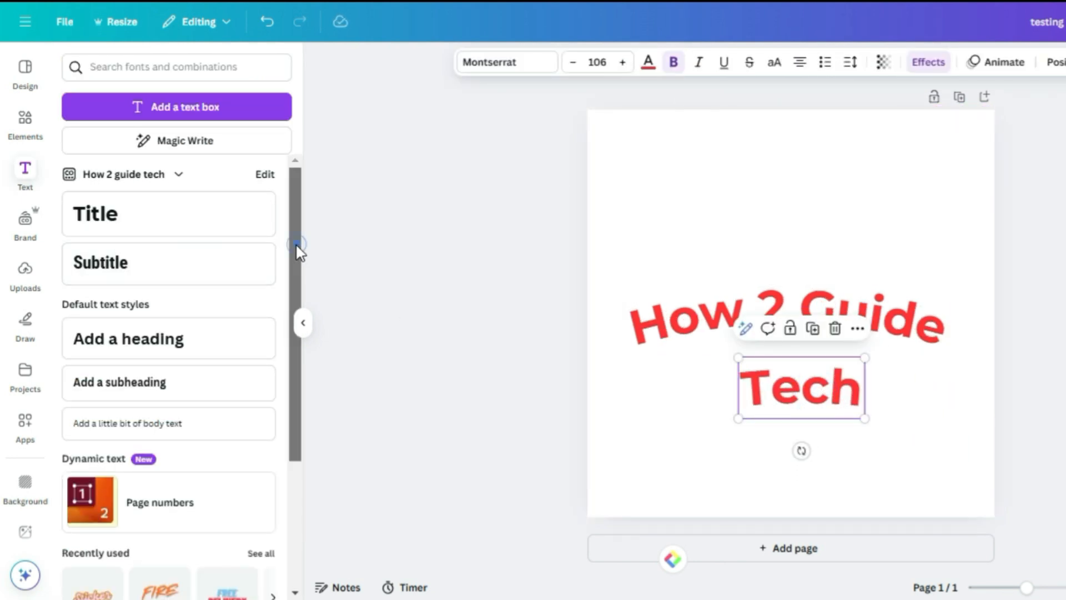
click(928, 61)
click(197, 547)
scroll(305, 495, down, 1)
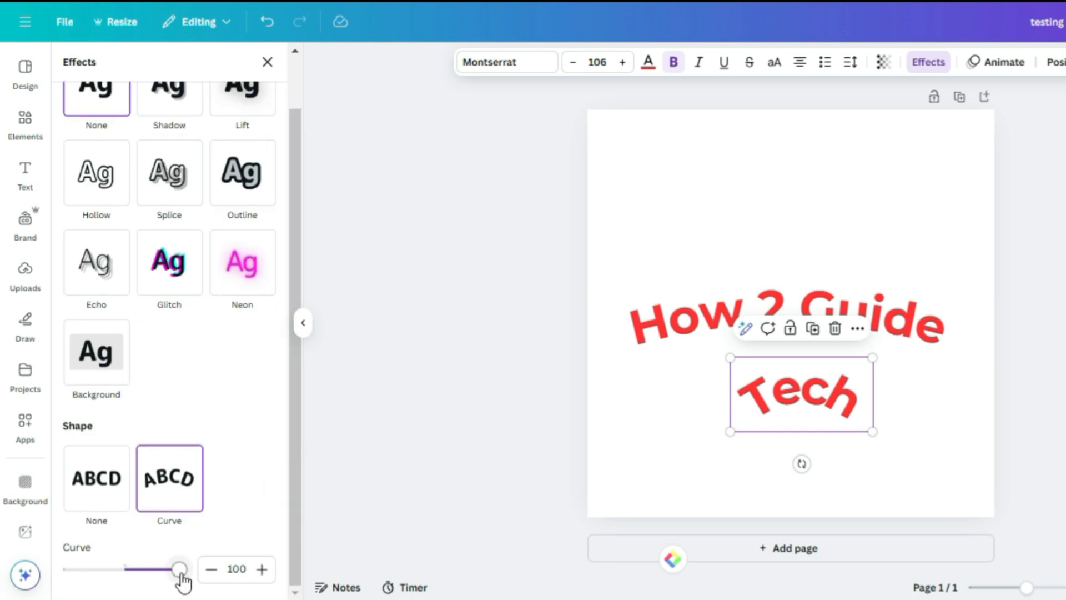
drag(183, 574, 71, 570)
Select the title and increase its curve slightly.
click(810, 317)
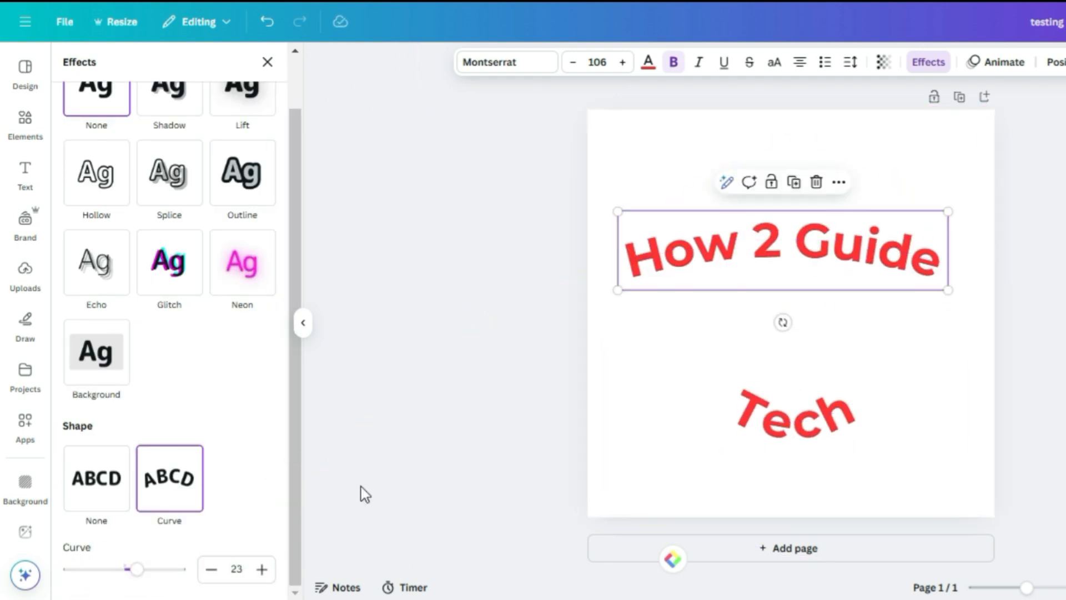
drag(144, 569, 170, 569)
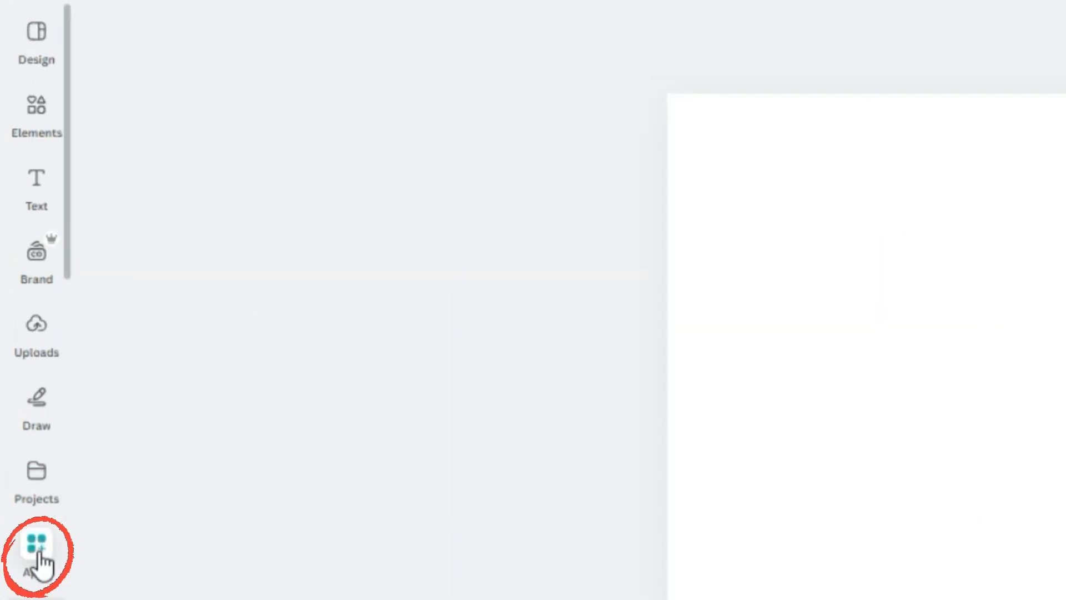
Search the apps for typecraft and open the TypeCraft app.
click(41, 553)
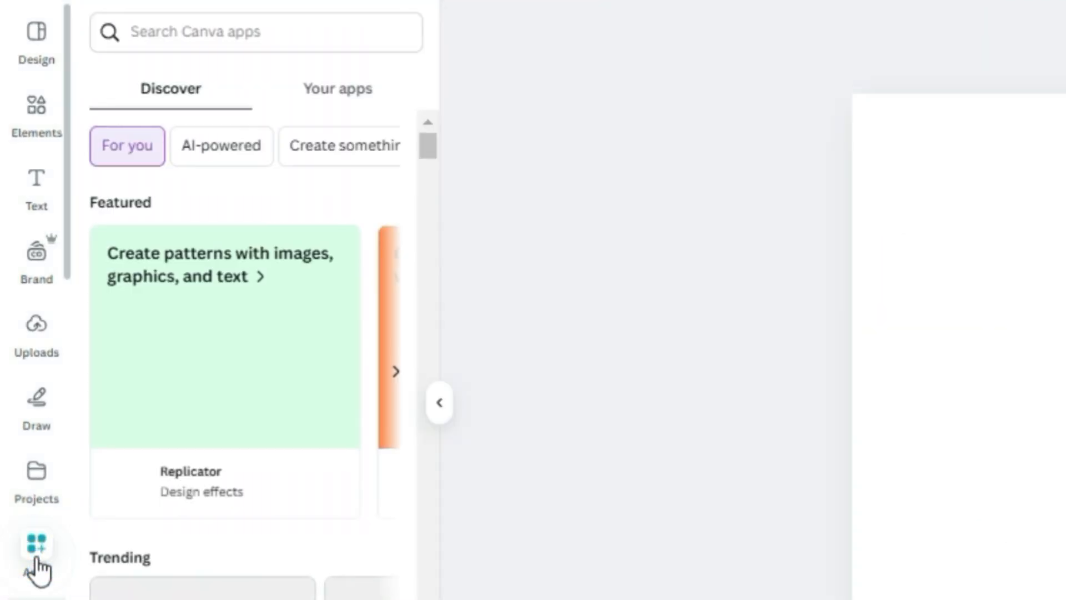
click(233, 32)
text(typecraft)
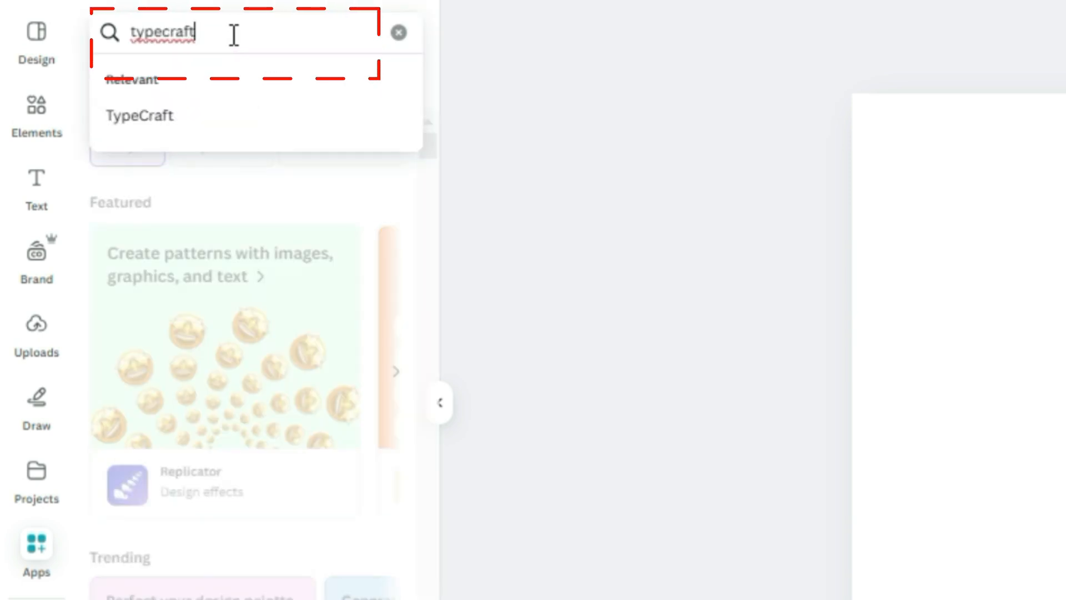
key(Return)
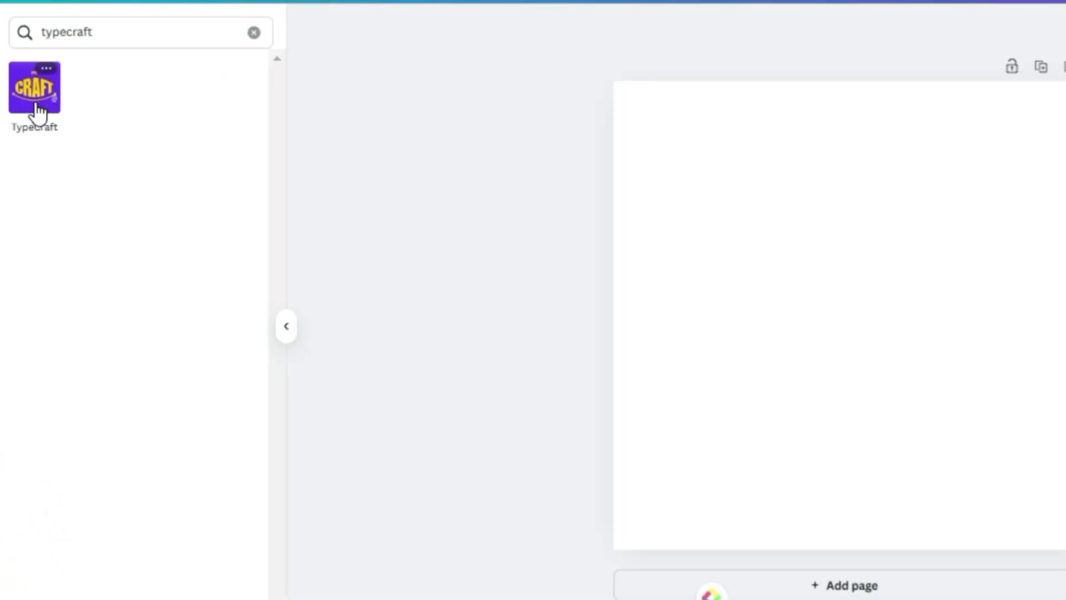
click(35, 92)
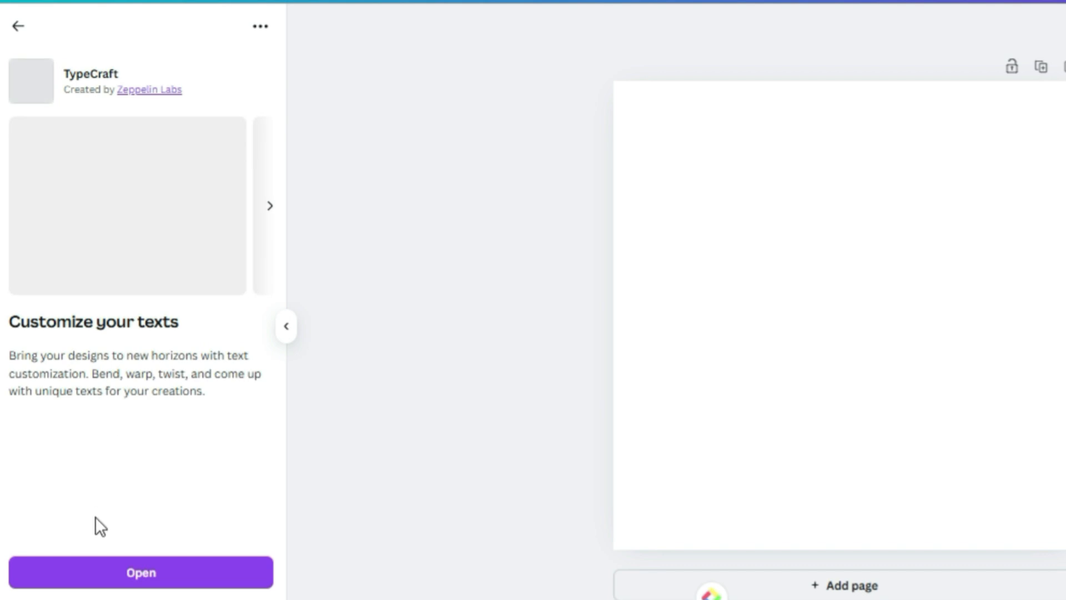
click(133, 575)
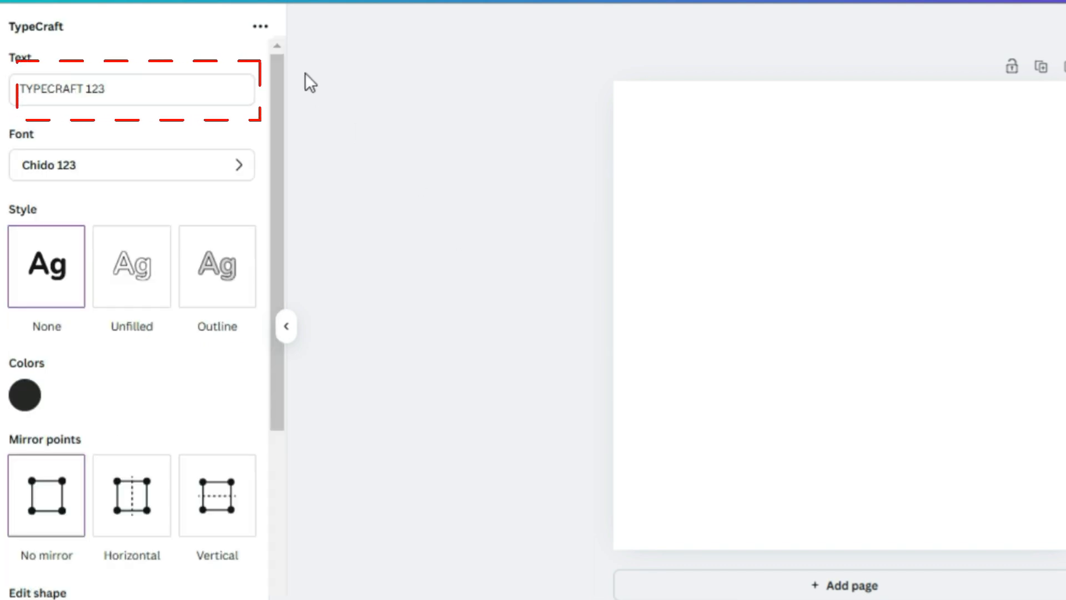
Replace the TypeCraft sample text with "How 2 Guide".
click(126, 88)
key(BackSpace)
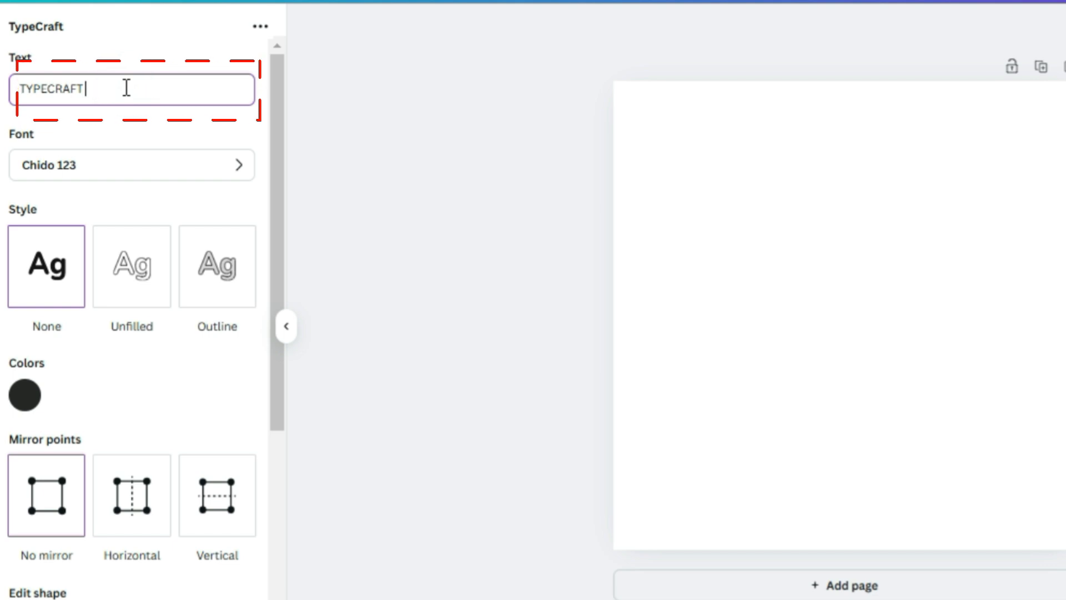
key(BackSpace)
key(BackSpace)
key(BackSpace)
key(BackSpace)
key(BackSpace)
key(BackSpace)
key(BackSpace)
key(BackSpace)
key(BackSpace)
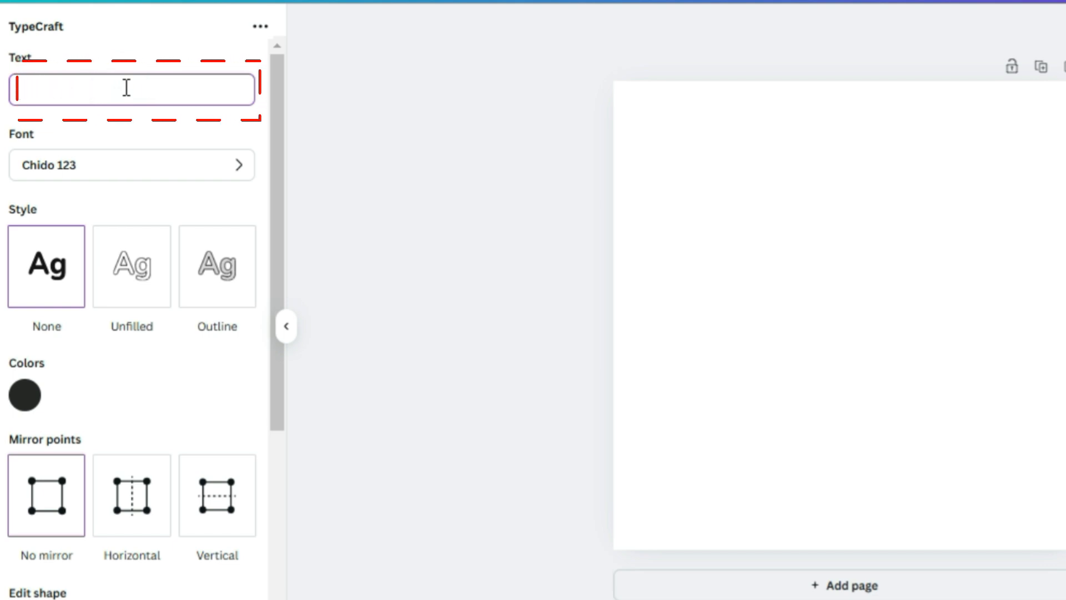
text(How )
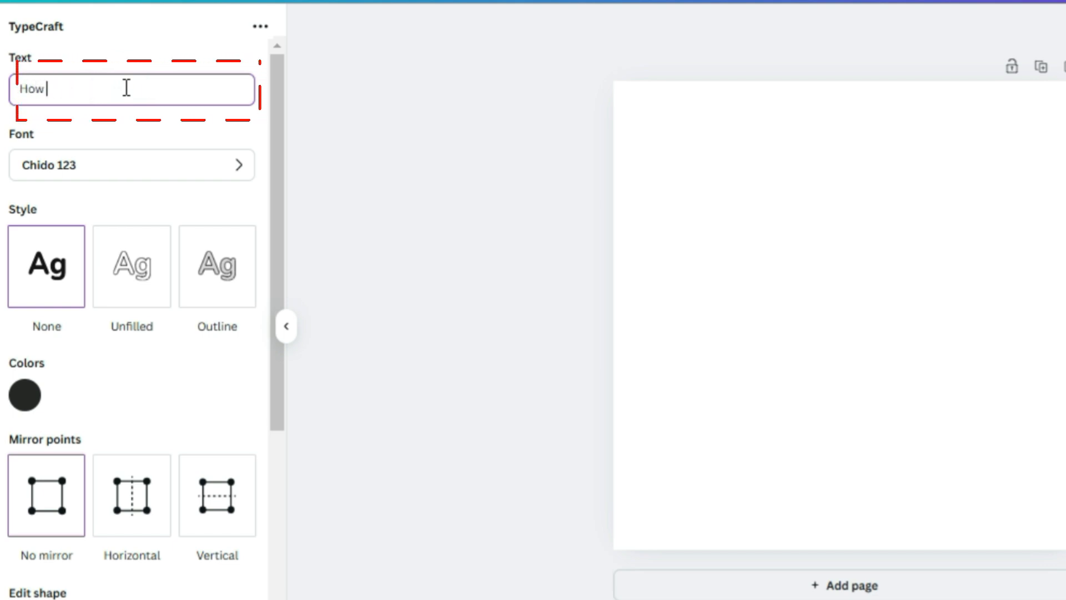
text(2 Guide)
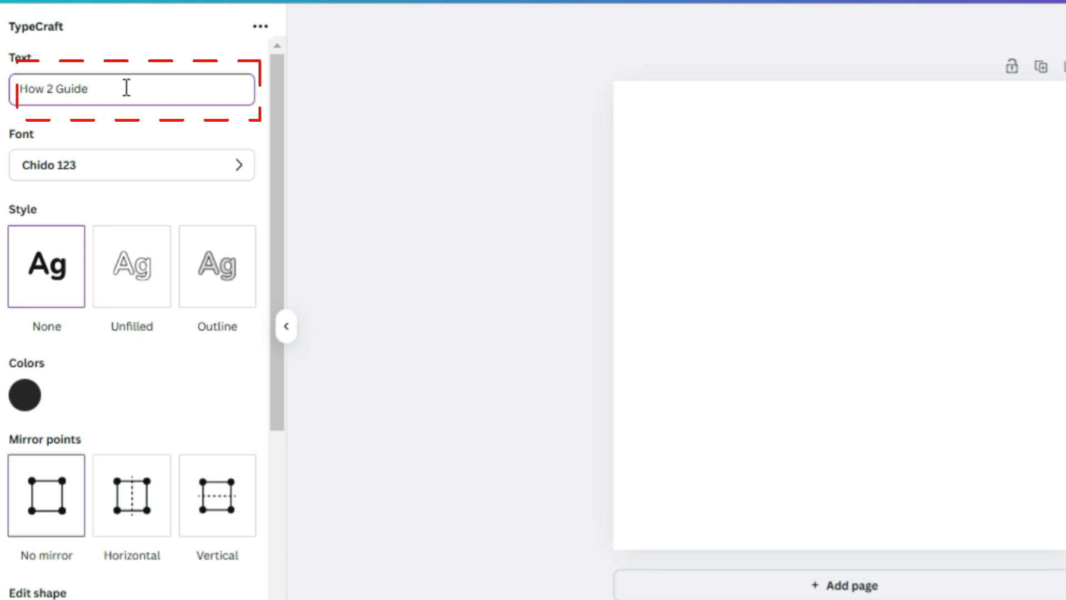
Set the TypeCraft font to Atchen 123 and reset the text shape.
click(237, 173)
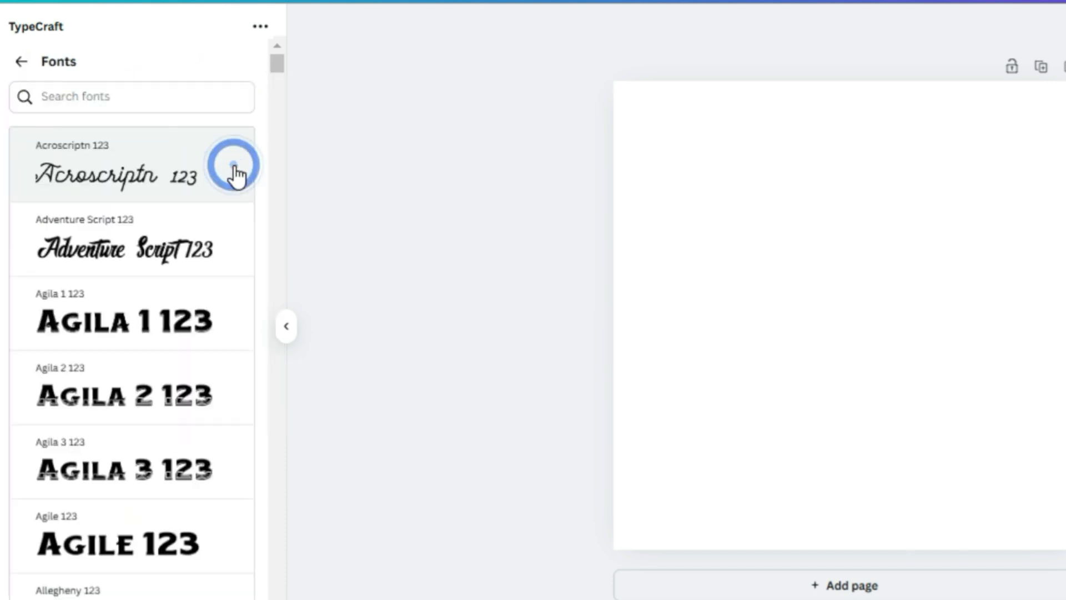
scroll(122, 228, down, 5)
click(109, 243)
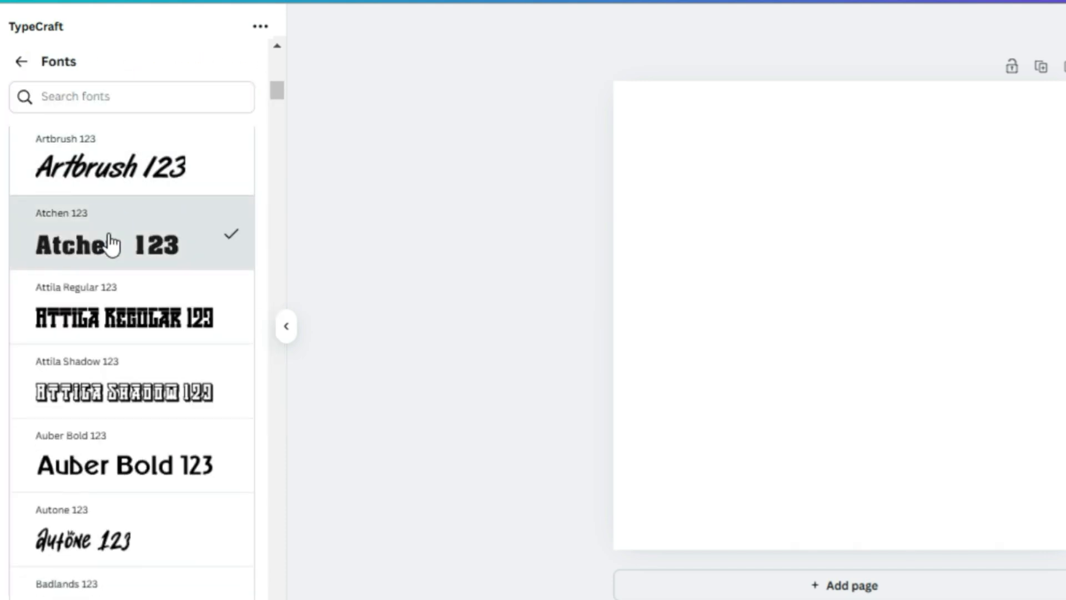
click(21, 62)
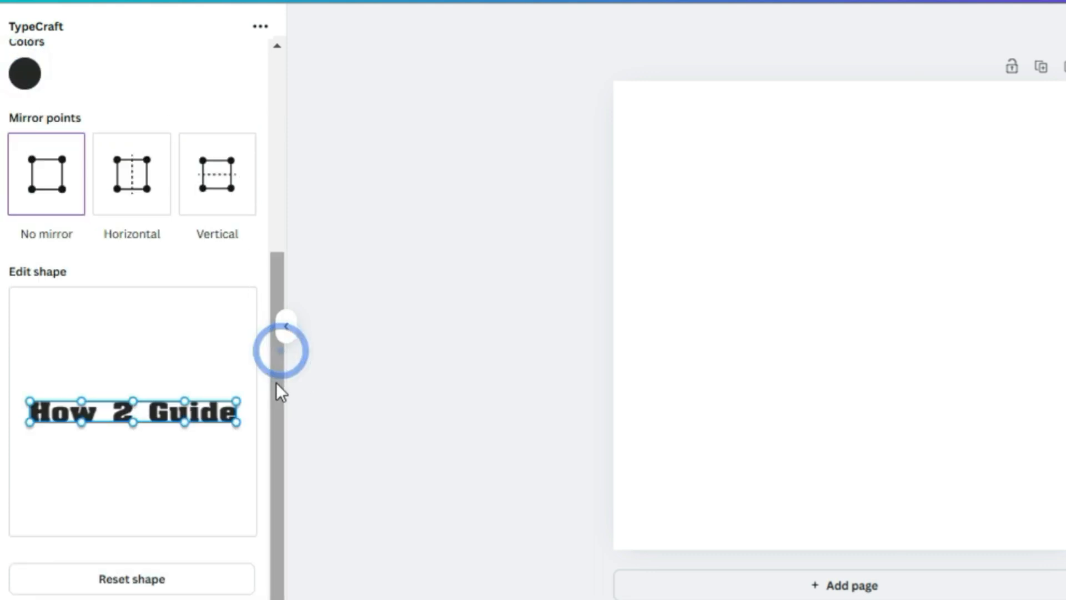
click(143, 580)
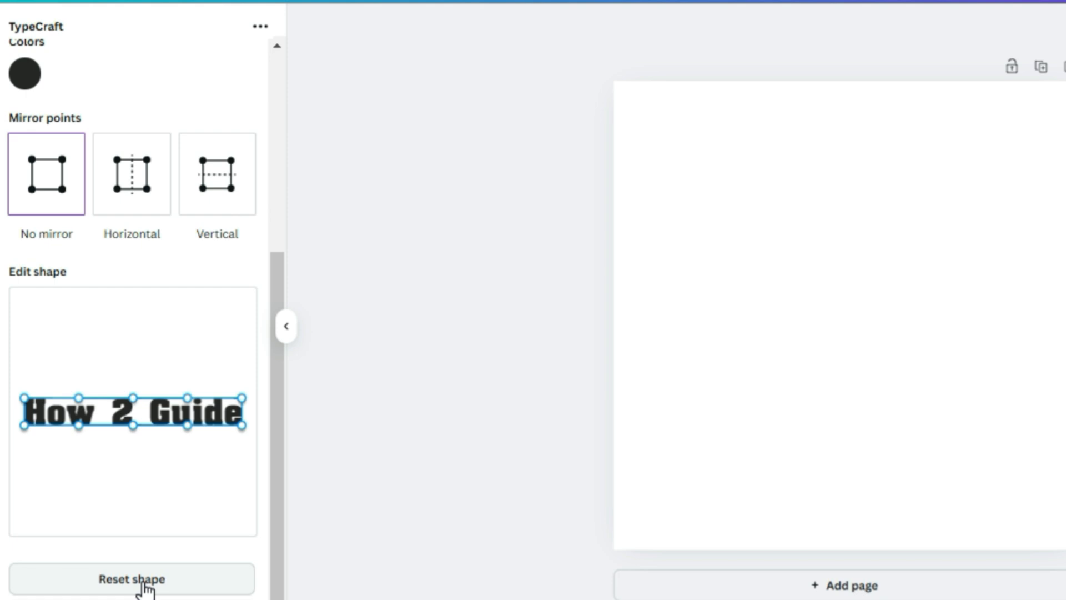
scroll(274, 375, up, 5)
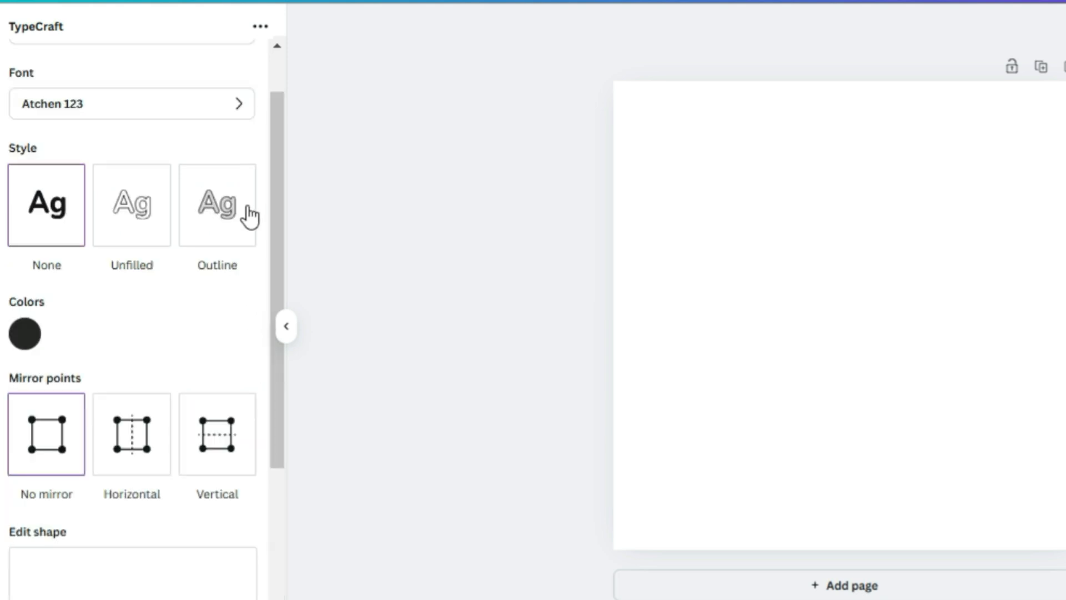
click(128, 225)
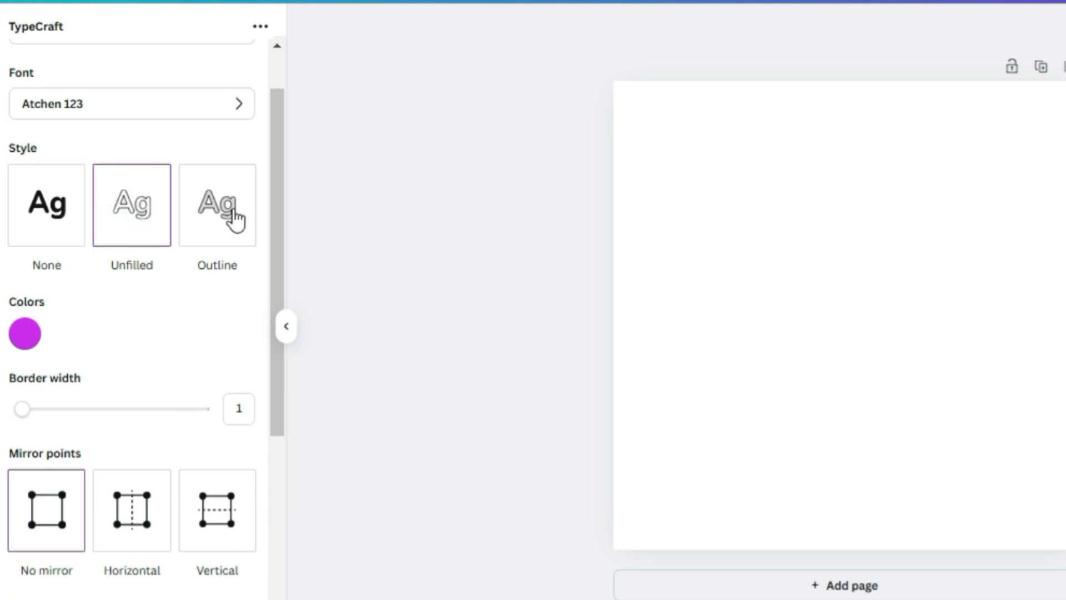
click(231, 219)
click(63, 214)
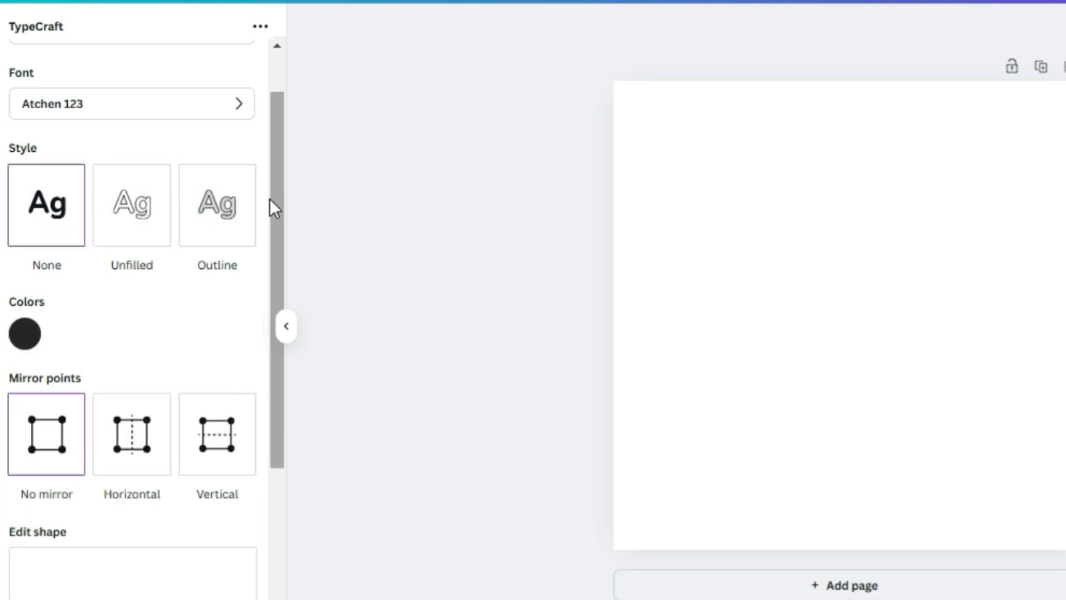
Set the TypeCraft text colour to bright red.
drag(275, 201, 276, 222)
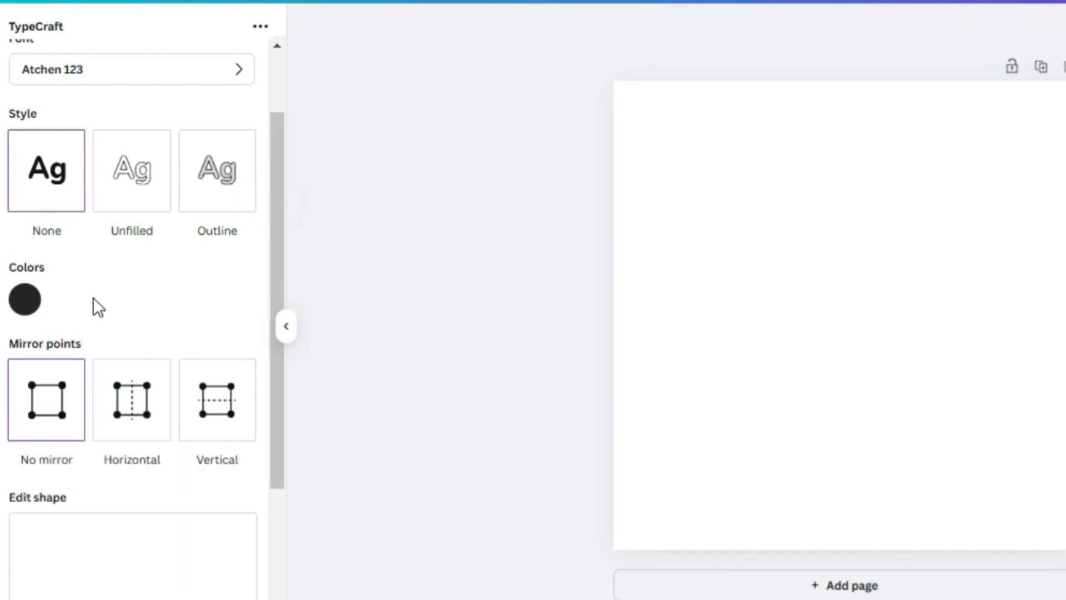
click(25, 303)
click(249, 435)
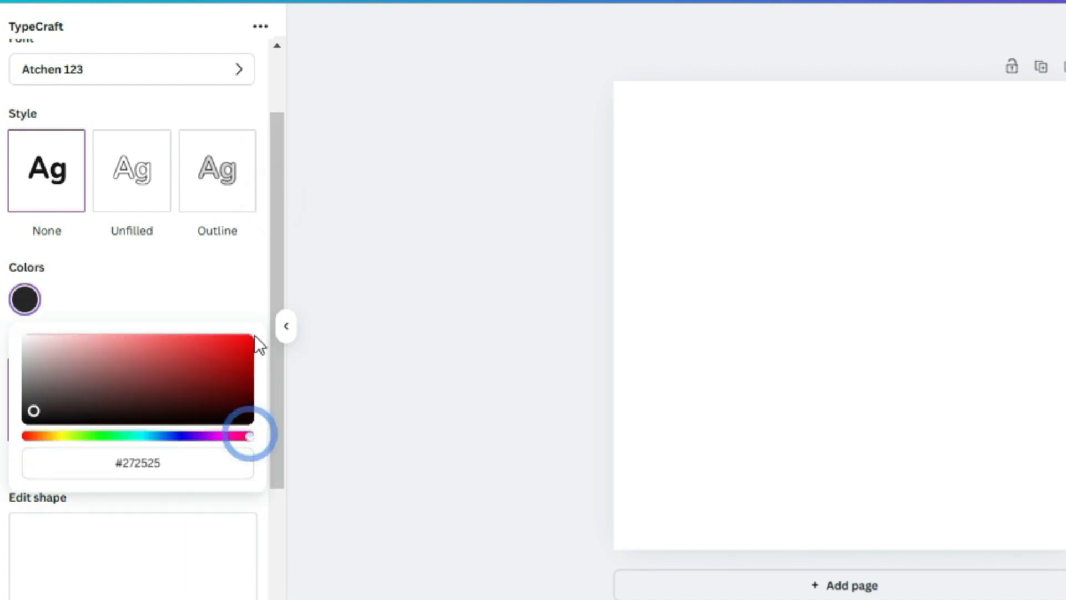
click(246, 340)
drag(278, 268, 278, 345)
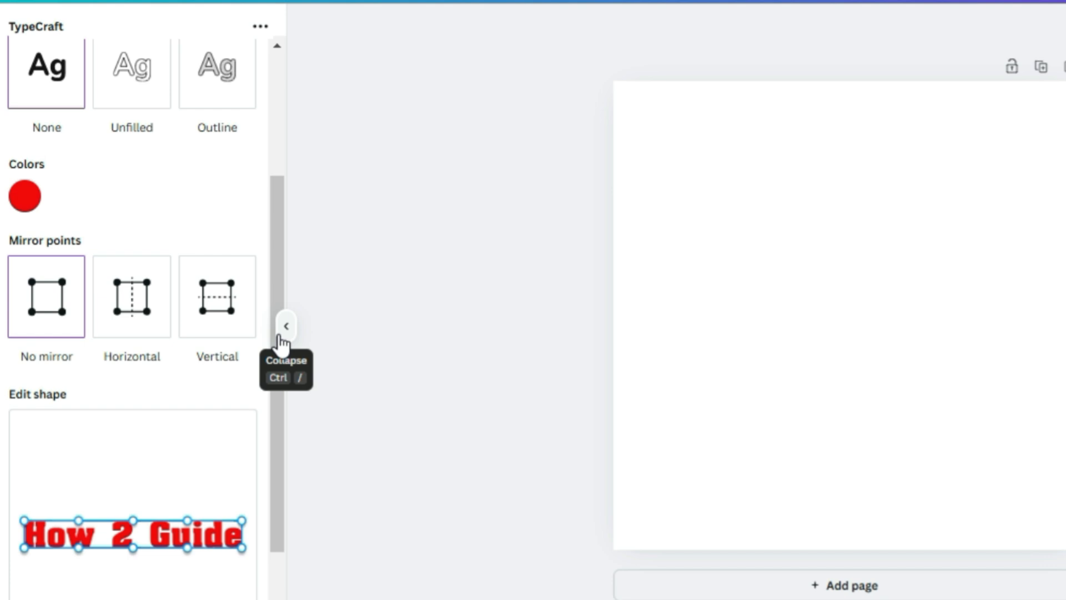
Warp the TypeCraft text shape by pulling its top and bottom control points outward.
drag(276, 440, 288, 483)
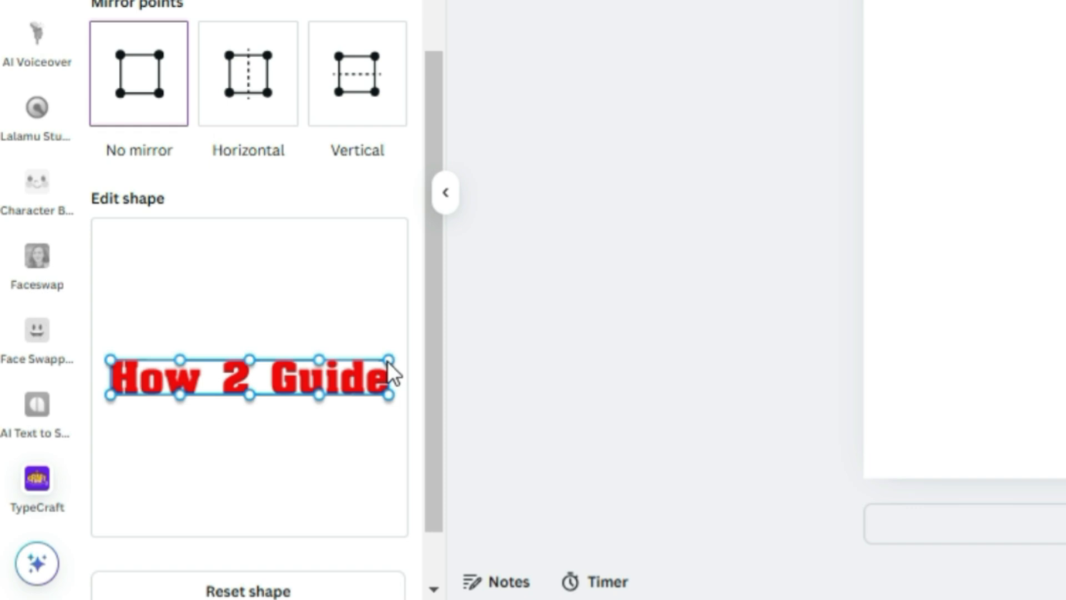
mouse_move(388, 361)
mouse_down()
mouse_move(382, 349)
mouse_move(390, 364)
mouse_up()
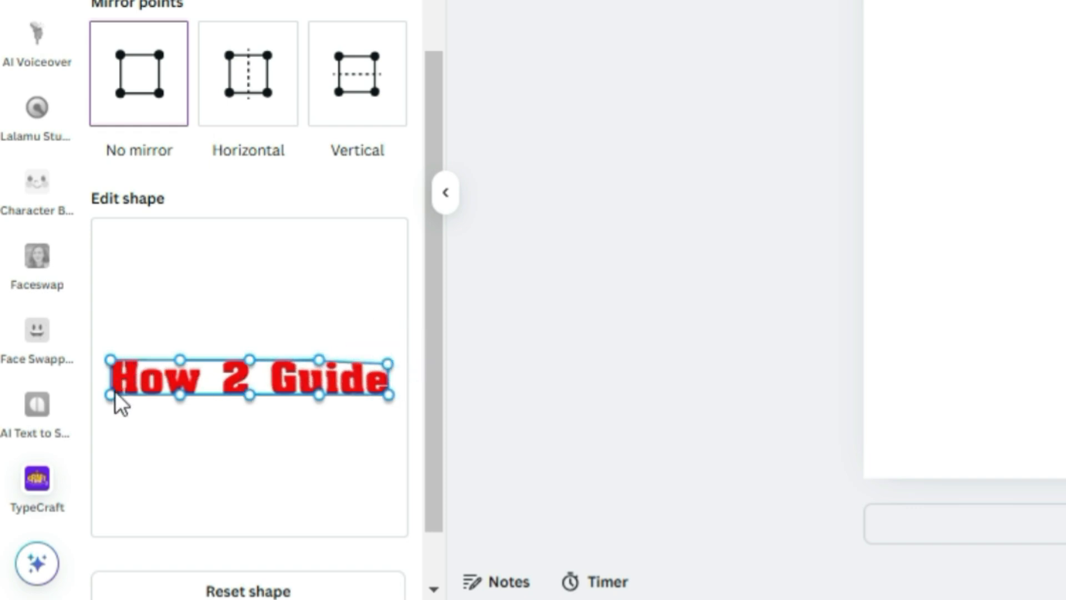
mouse_move(111, 393)
mouse_down()
mouse_move(113, 408)
mouse_move(107, 389)
mouse_move(113, 396)
mouse_up()
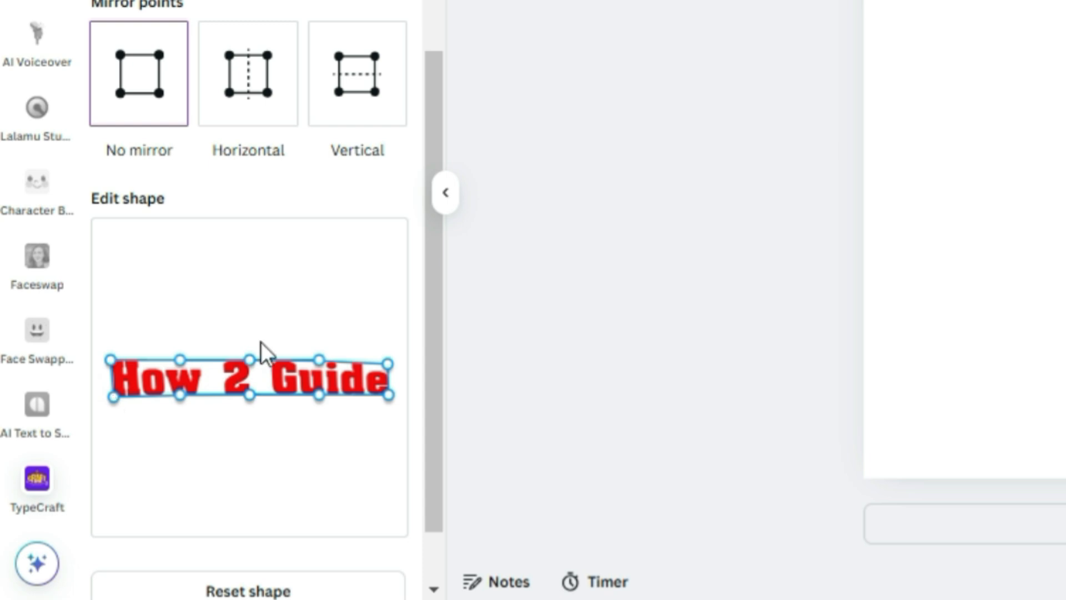
mouse_move(251, 359)
mouse_down()
mouse_move(244, 338)
mouse_move(242, 358)
mouse_up()
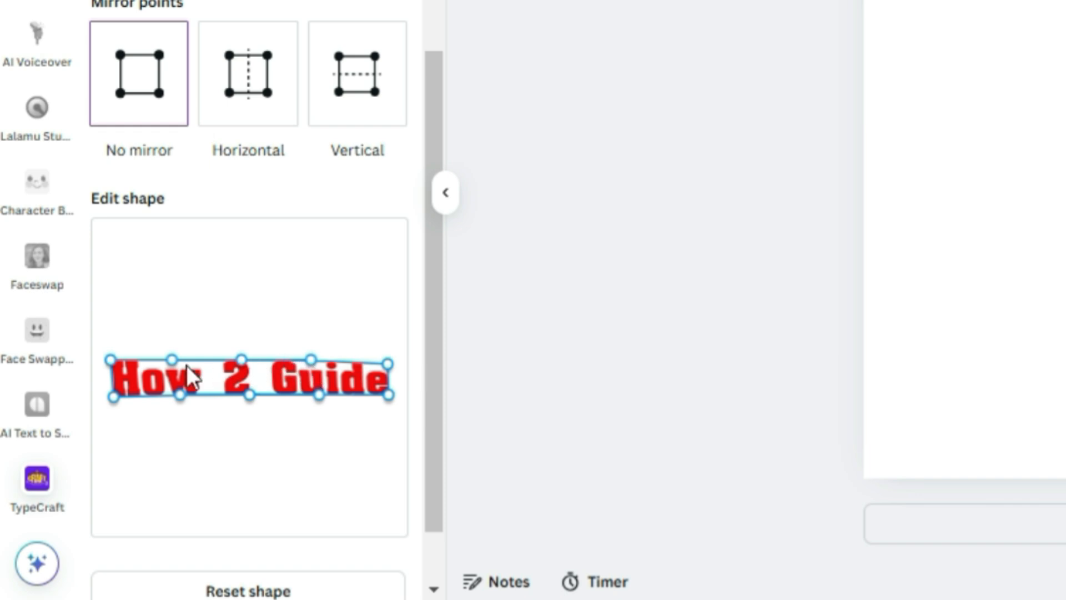
mouse_move(310, 362)
mouse_down()
mouse_move(308, 327)
mouse_move(311, 366)
mouse_move(304, 342)
mouse_up()
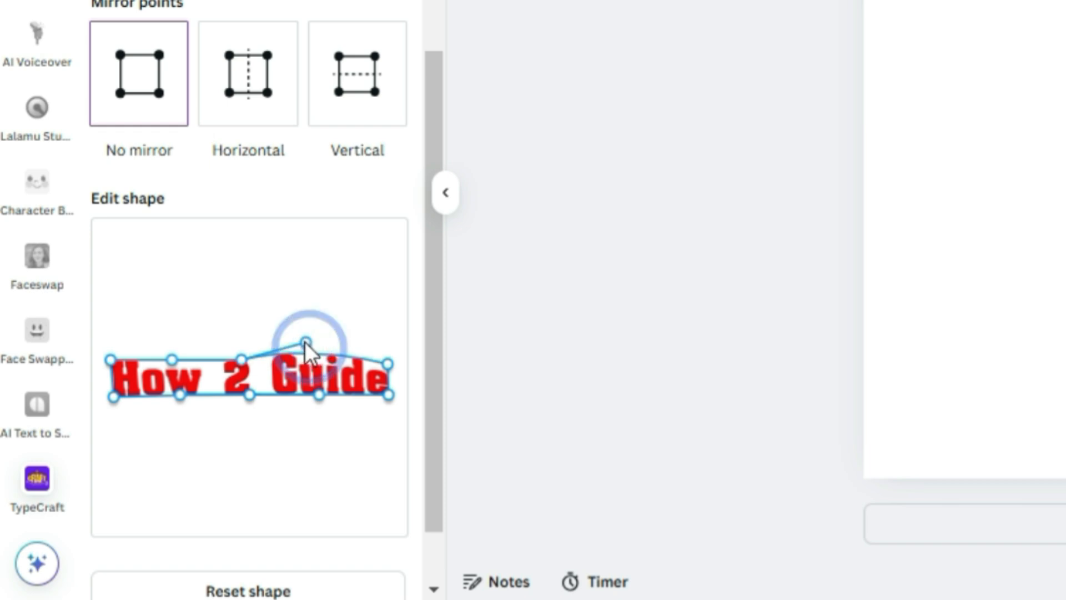
mouse_move(182, 395)
mouse_down()
mouse_move(179, 380)
mouse_move(182, 392)
mouse_up()
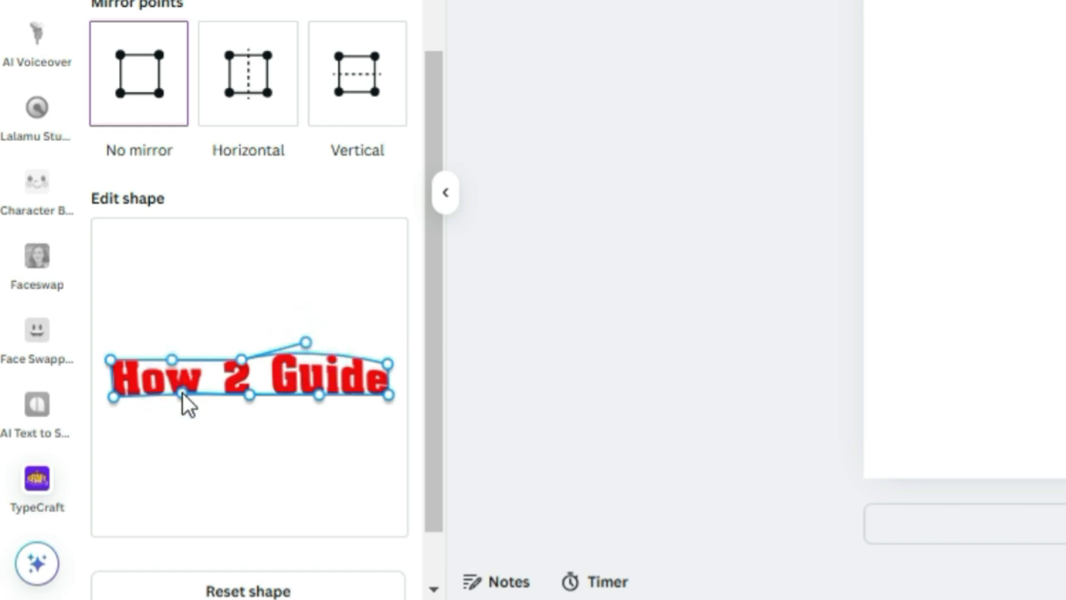
drag(318, 396, 306, 416)
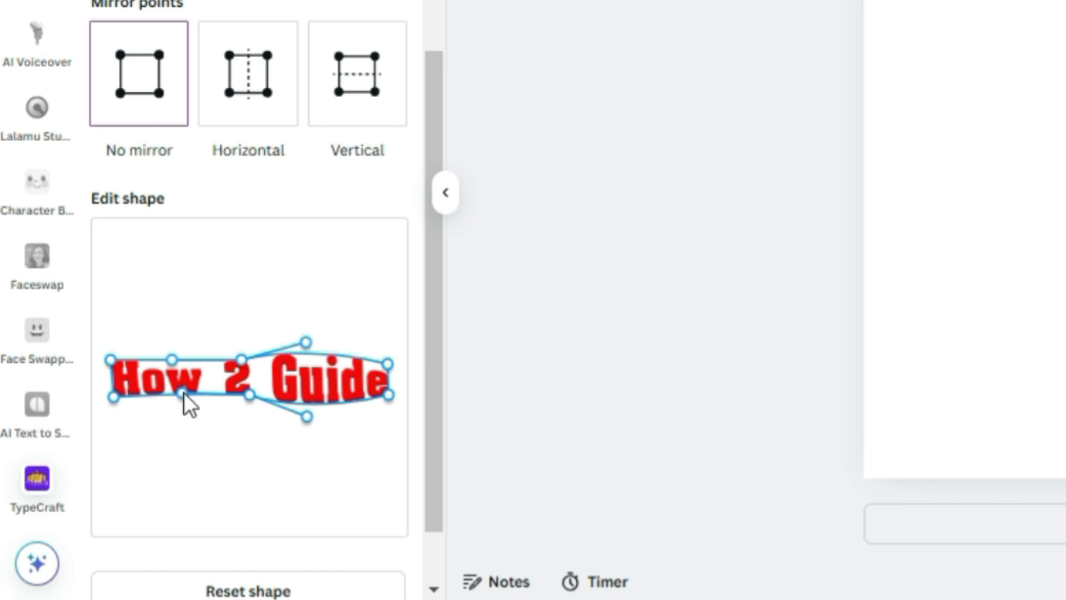
drag(183, 392, 185, 426)
drag(170, 359, 163, 331)
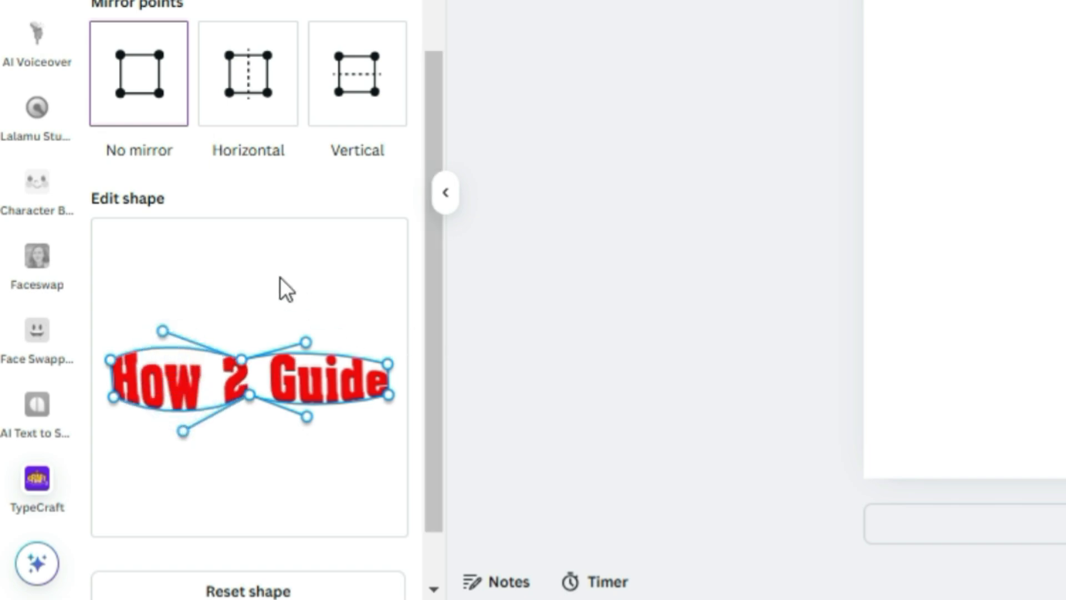
Try the Horizontal and Vertical mirror-point modes while moving control points, then return to No mirror.
click(250, 99)
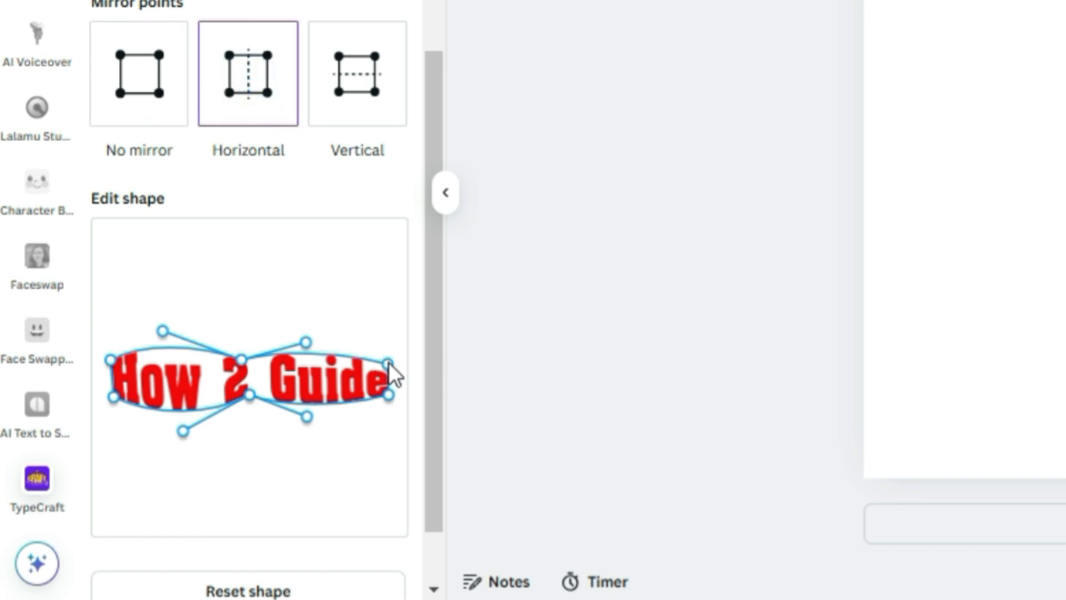
mouse_move(388, 362)
mouse_down()
mouse_move(389, 314)
mouse_move(392, 350)
mouse_up()
click(377, 111)
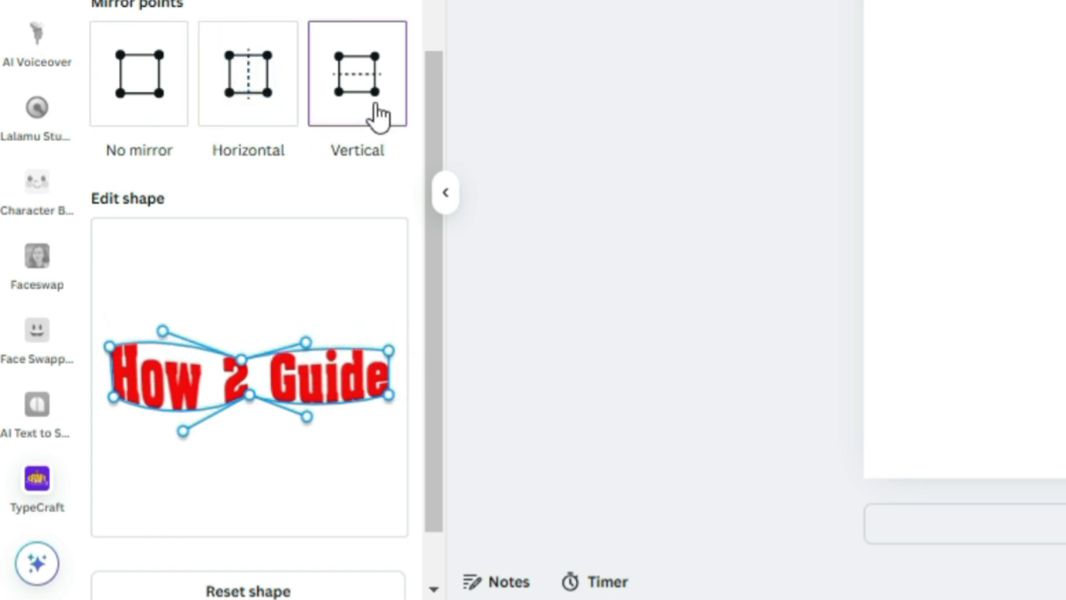
mouse_move(389, 395)
mouse_down()
mouse_move(386, 434)
mouse_move(382, 402)
mouse_up()
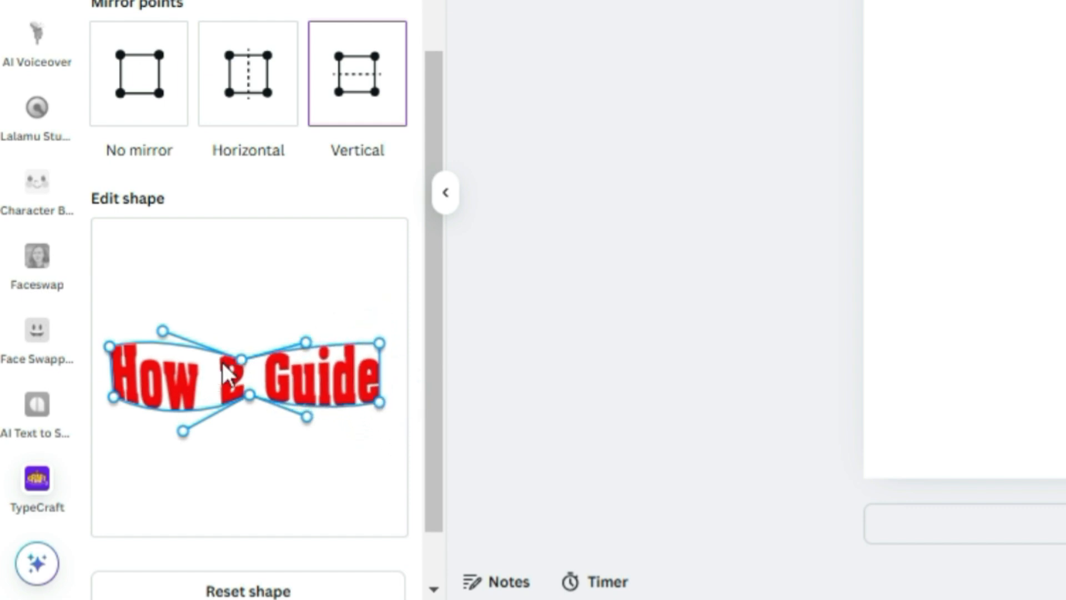
mouse_move(240, 358)
mouse_down()
mouse_move(236, 335)
mouse_move(235, 352)
mouse_up()
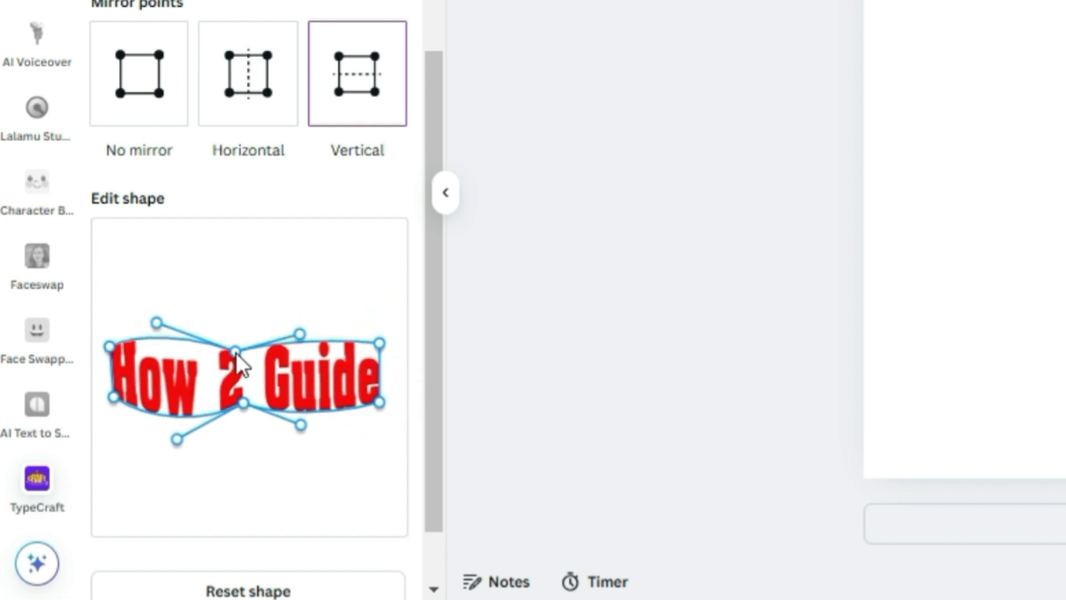
click(248, 76)
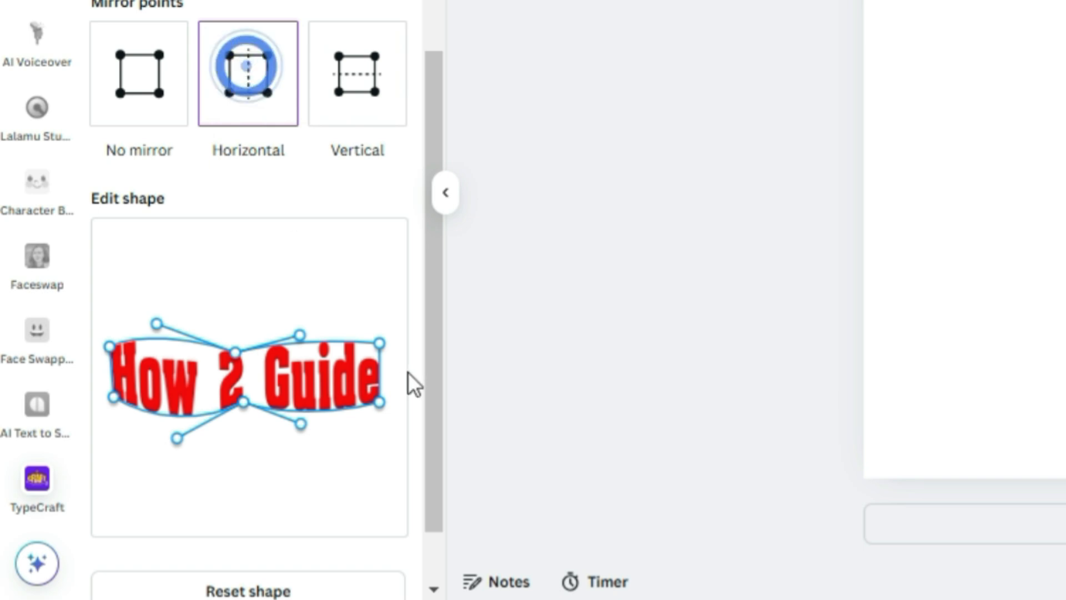
click(146, 116)
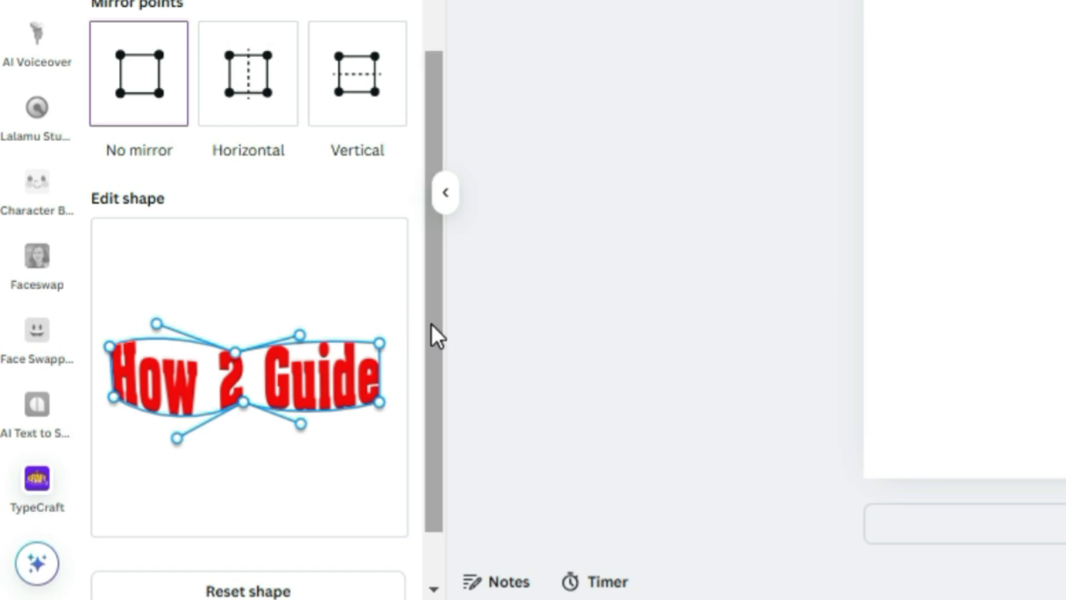
Reset the text shape and arch it upward by raising the top middle control point.
drag(432, 325, 445, 408)
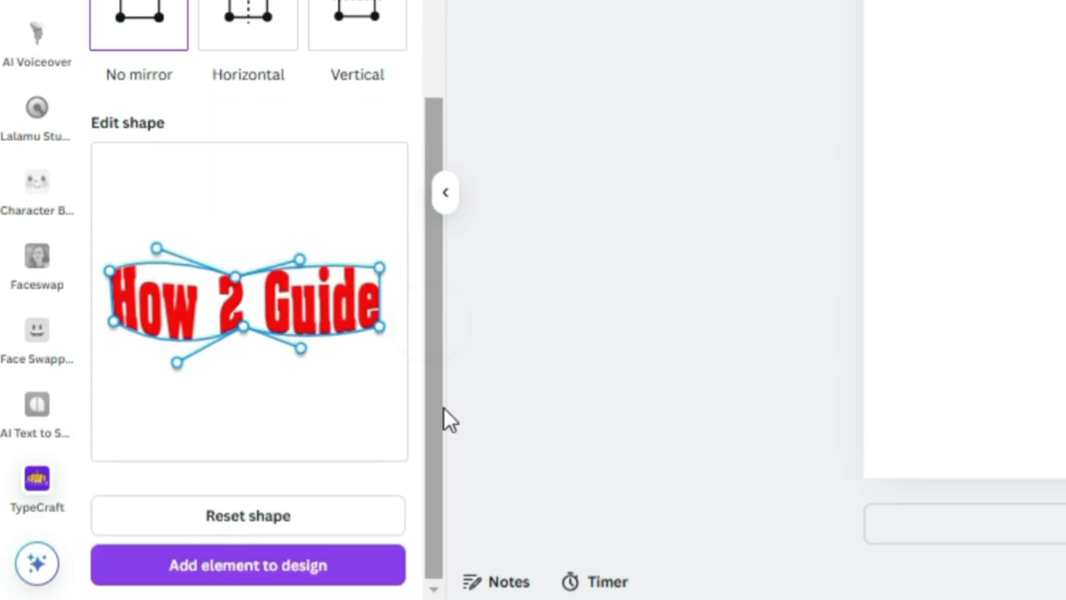
click(277, 529)
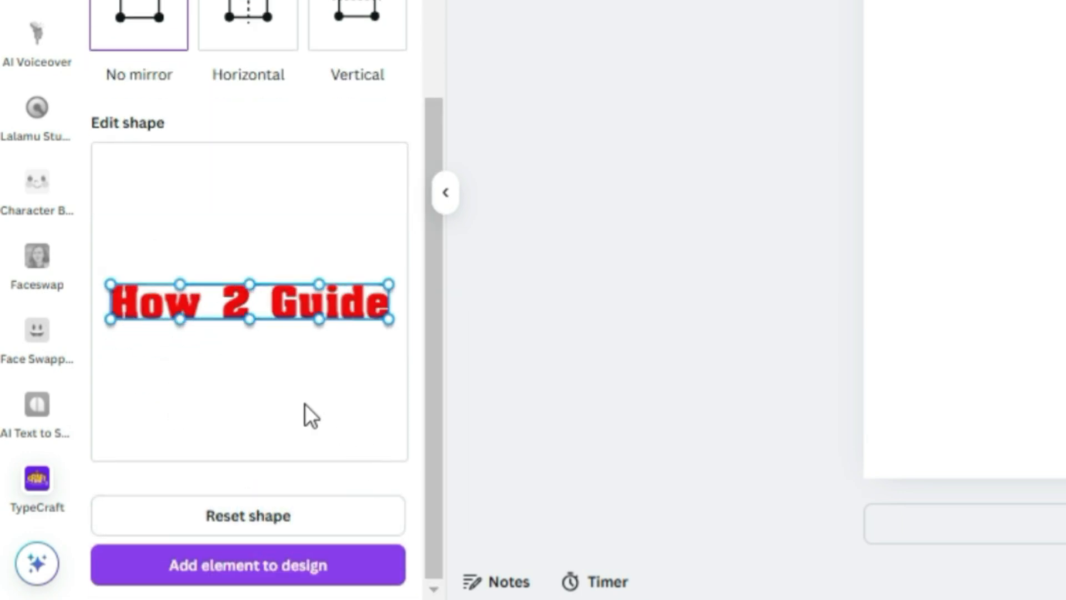
drag(249, 284, 246, 247)
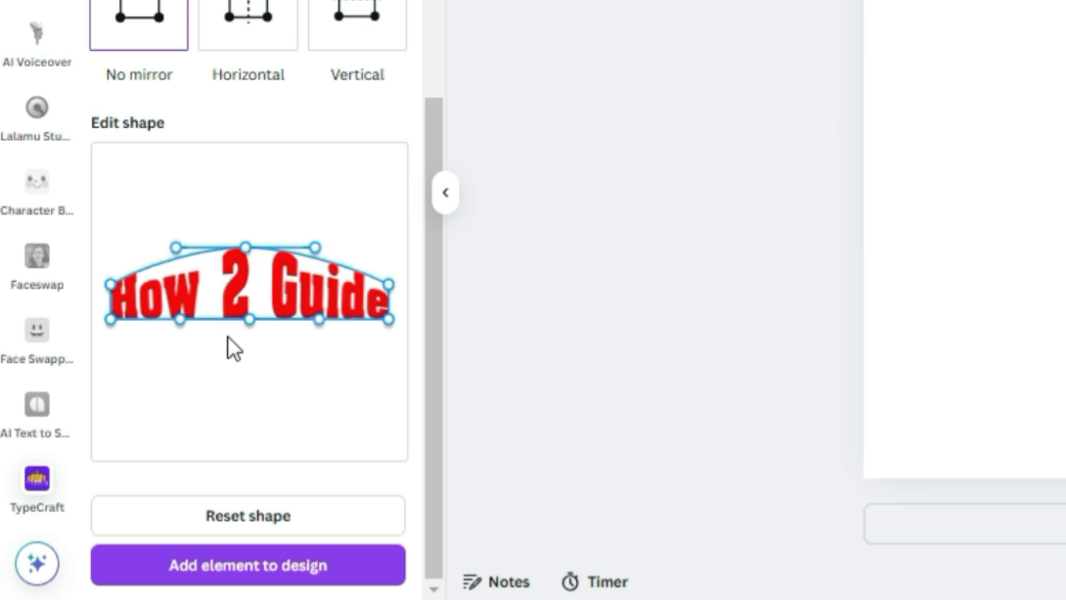
drag(249, 319, 249, 316)
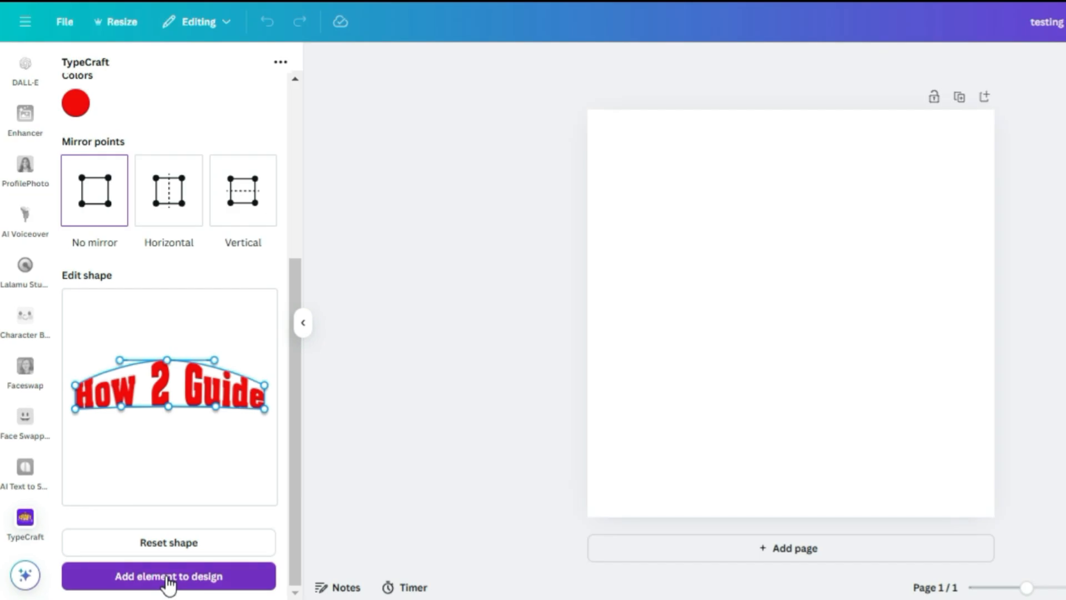
Add the arched text to the design and enlarge it on the page by its corners.
click(247, 566)
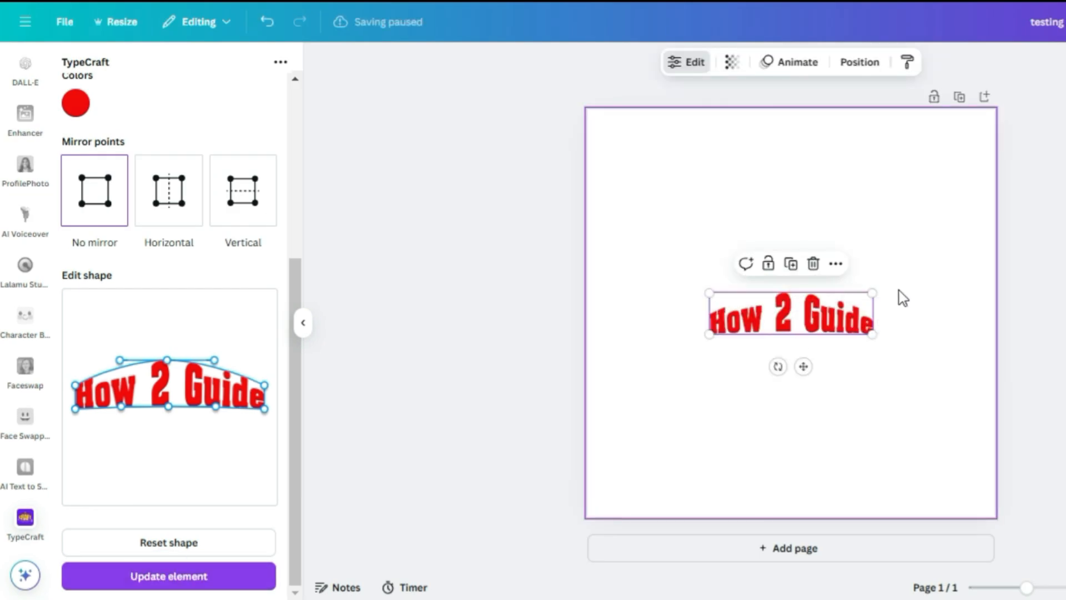
drag(872, 292, 923, 253)
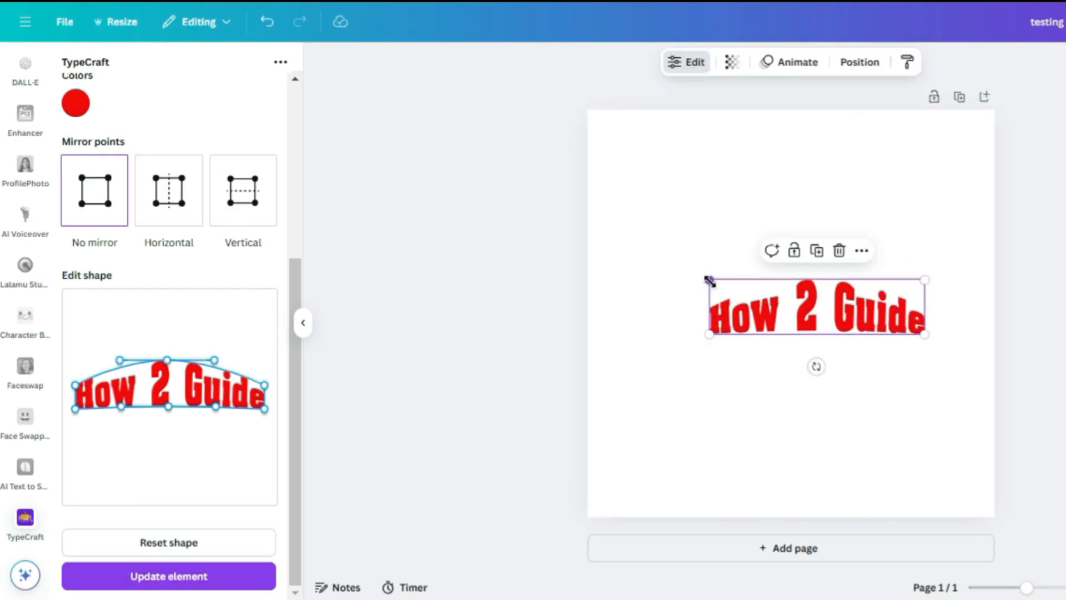
drag(709, 279, 659, 269)
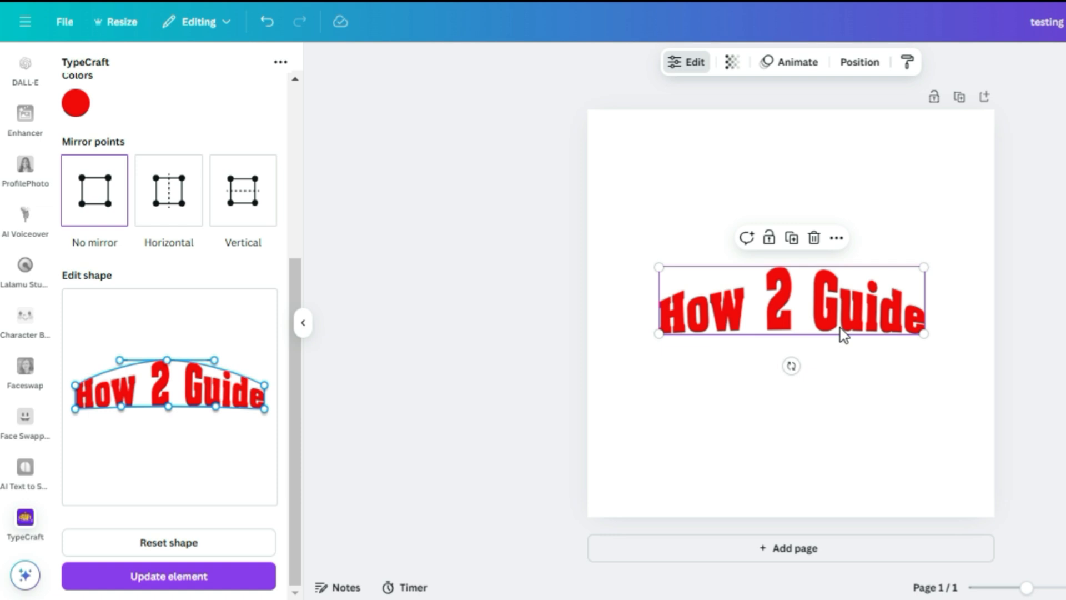
Reselect the text element and change its TypeCraft text to "How 2 Guide-Tech".
click(842, 400)
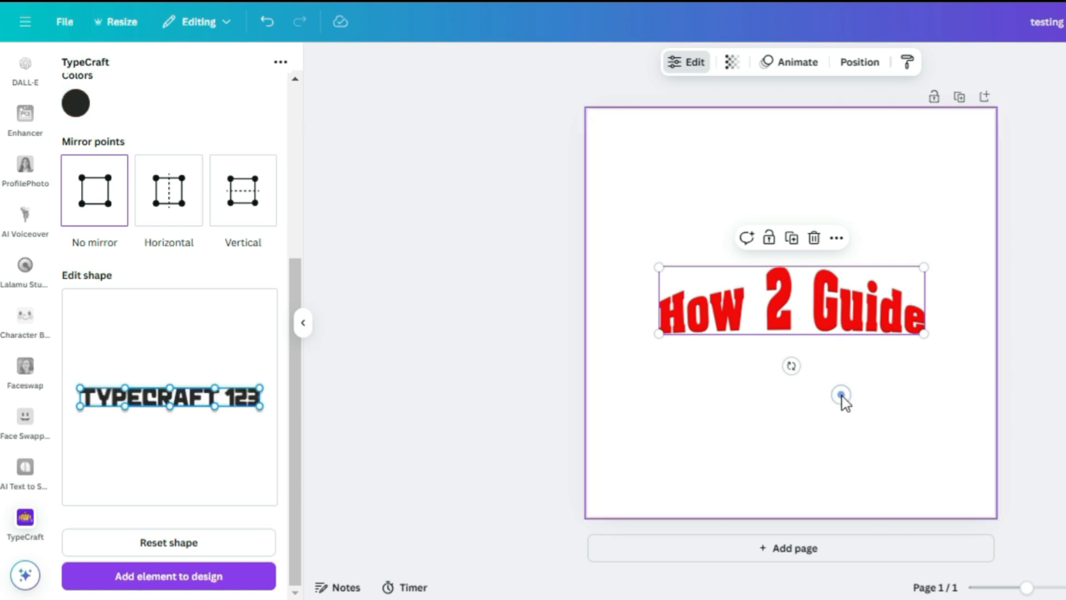
click(861, 327)
drag(295, 469, 303, 295)
click(151, 116)
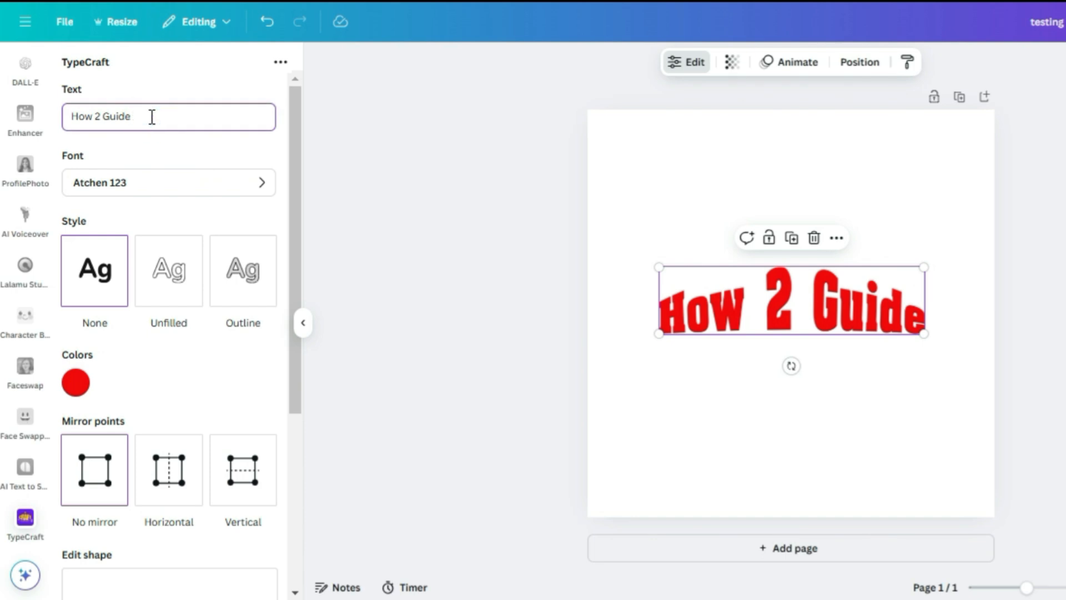
drag(295, 239, 299, 382)
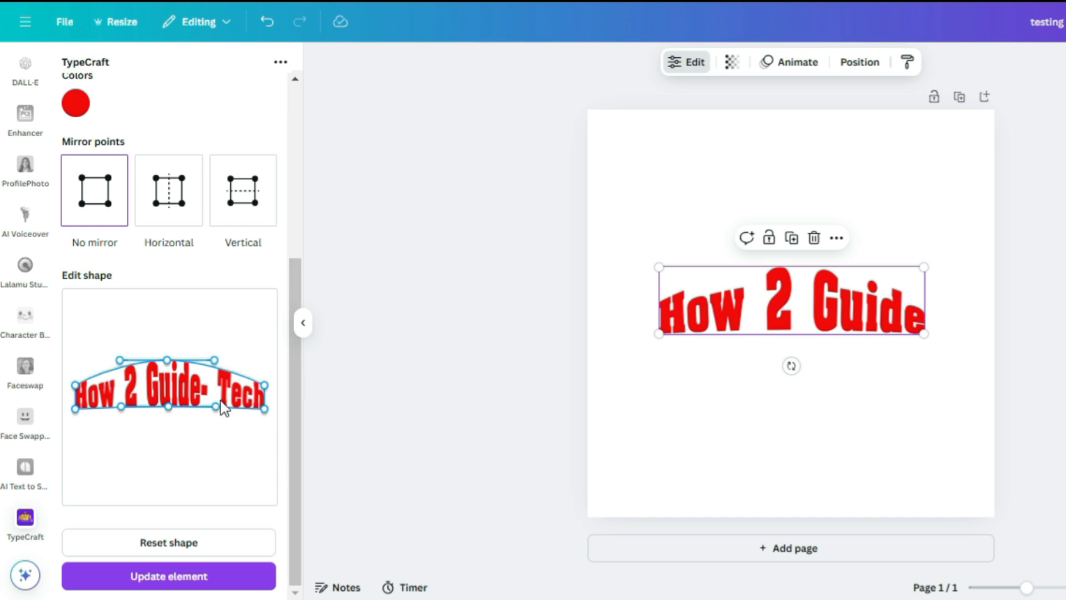
drag(298, 440, 297, 267)
click(137, 120)
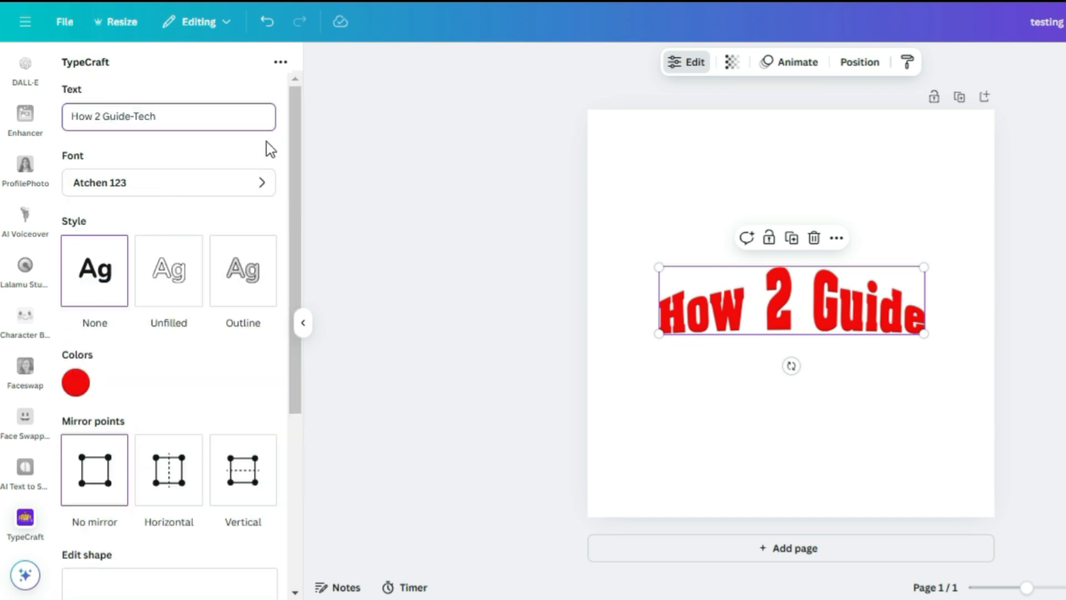
Raise the arch's top middle point further and update the element on the design.
drag(298, 161, 298, 335)
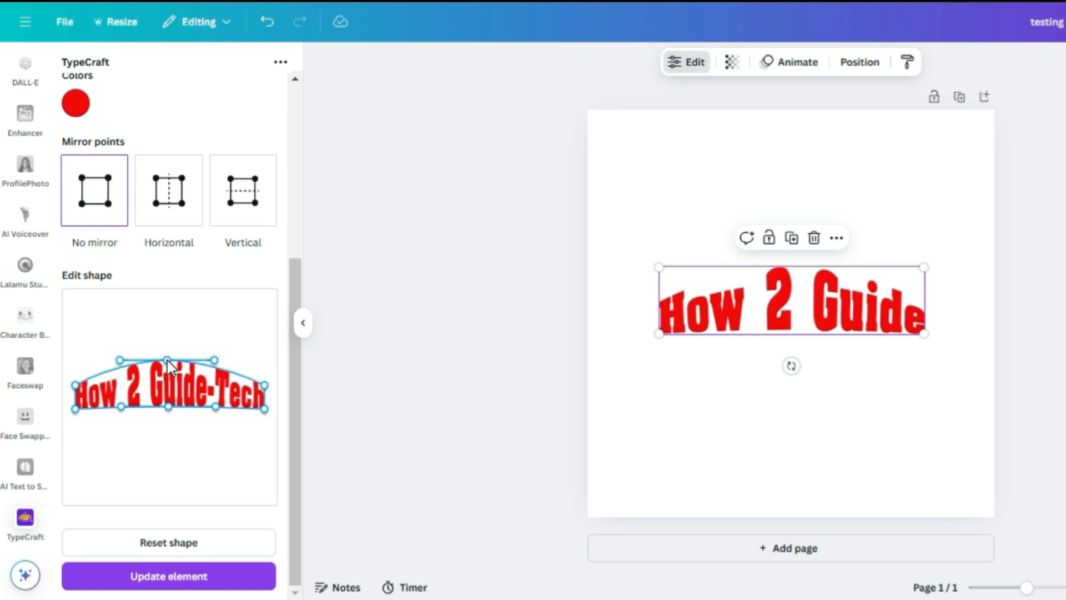
drag(167, 360, 167, 341)
click(183, 577)
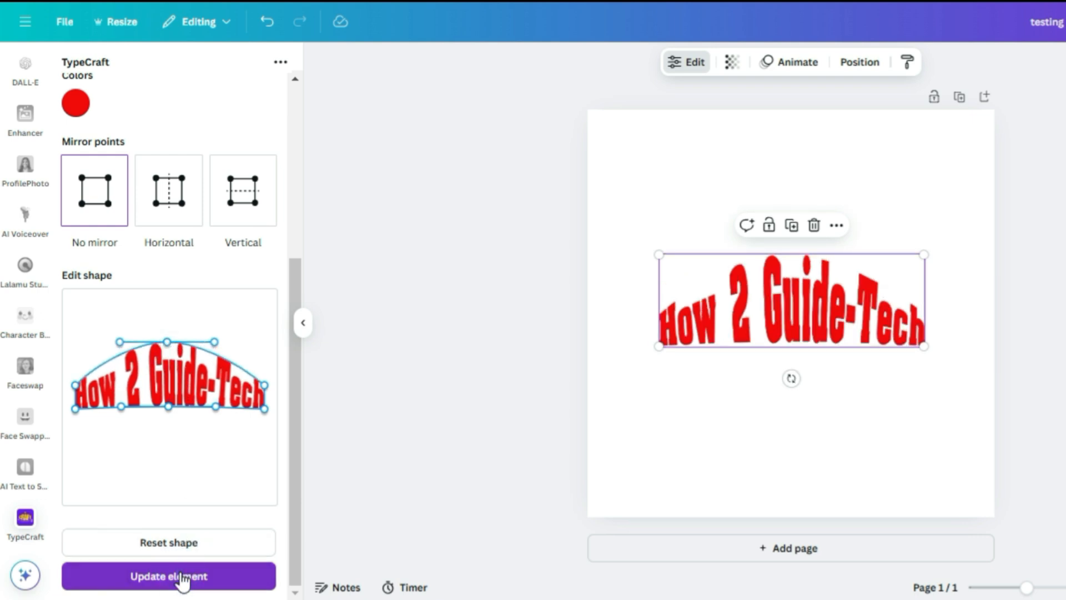